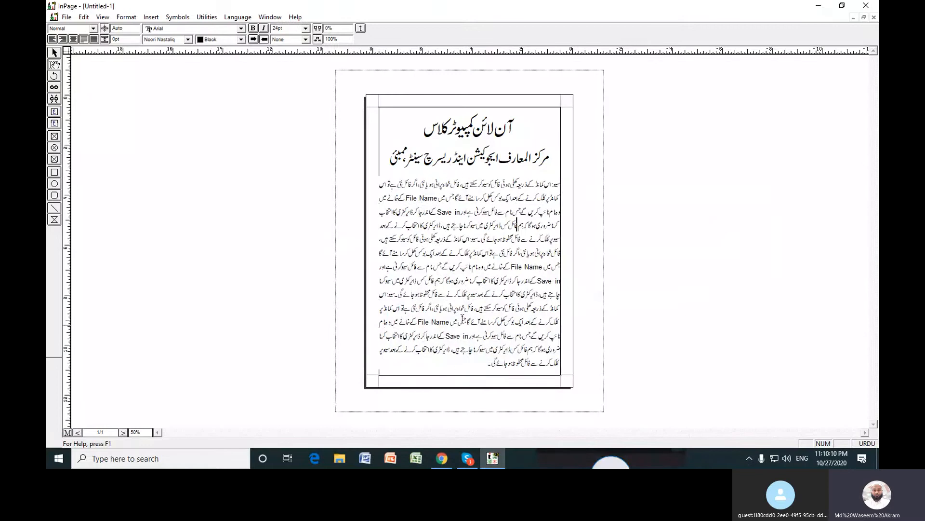
click(126, 17)
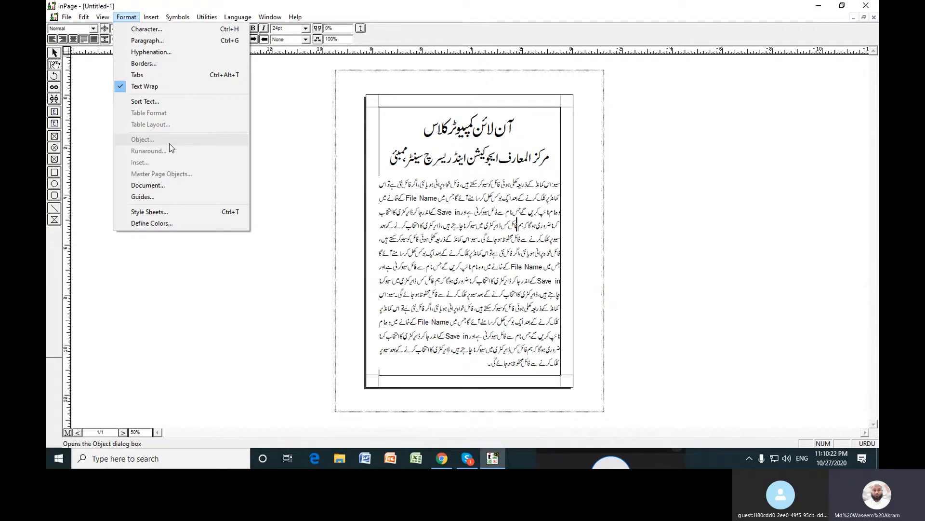
click(412, 197)
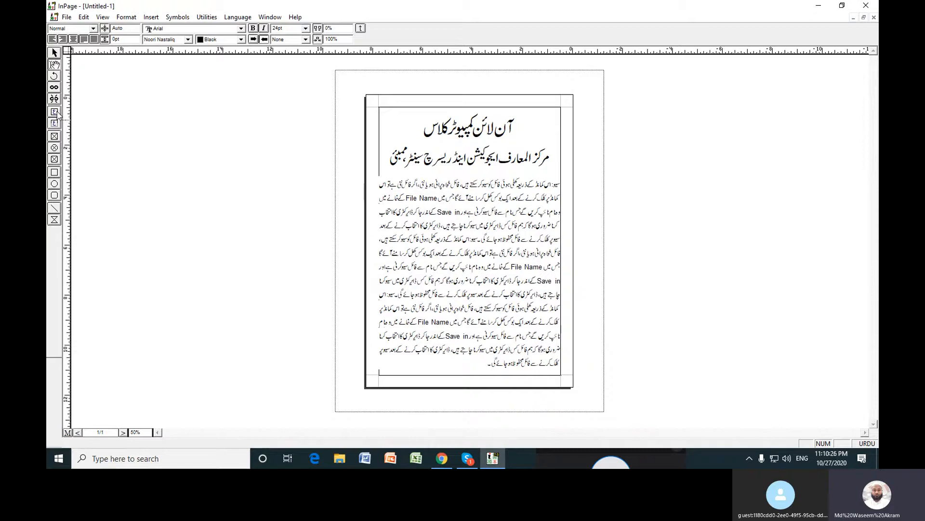
Draw a text box about 4.8 by 4 inches over the upper part of the body text, below the two headings
click(54, 53)
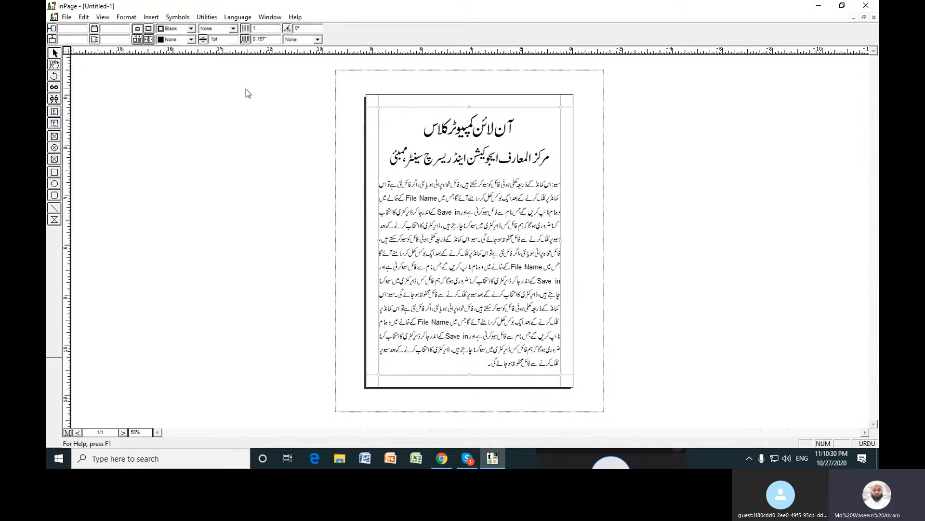
click(87, 106)
drag(408, 179, 528, 280)
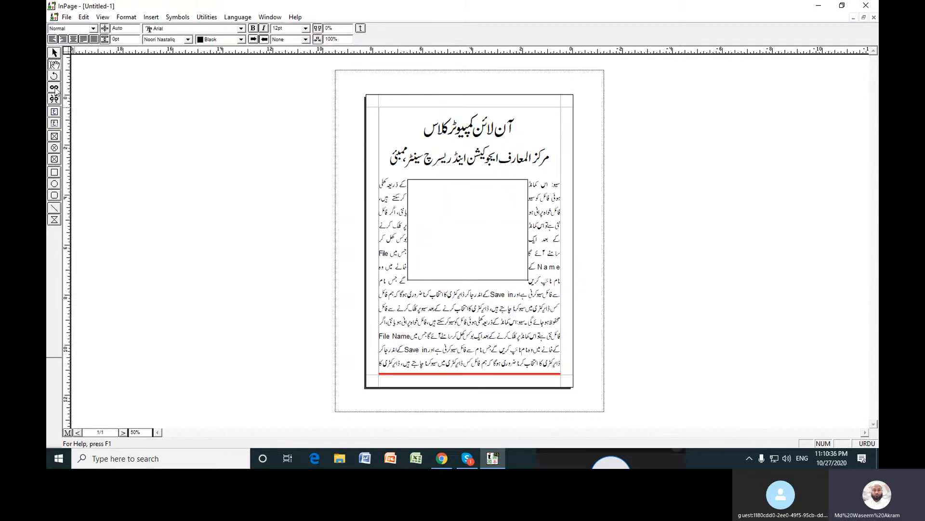
Open the new text box's object properties and look through its position, angle, column and gutter settings
click(55, 53)
click(442, 199)
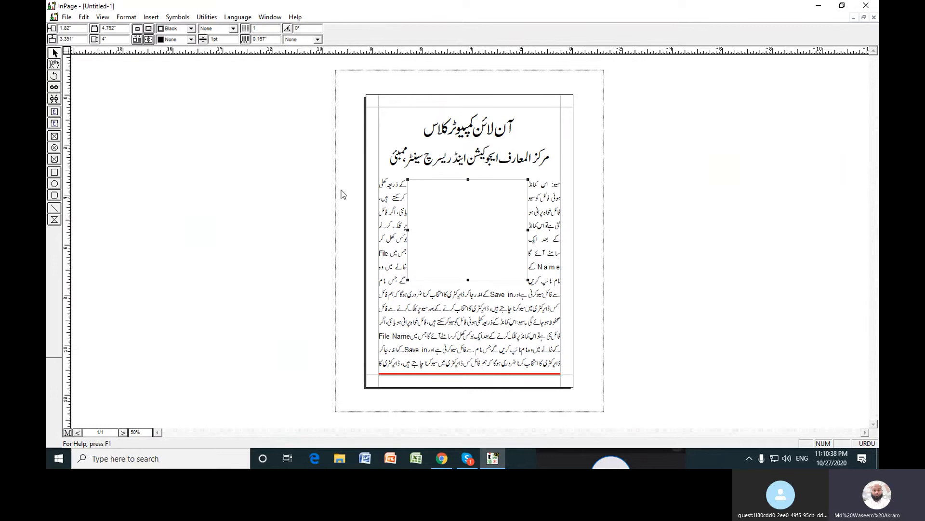
click(126, 17)
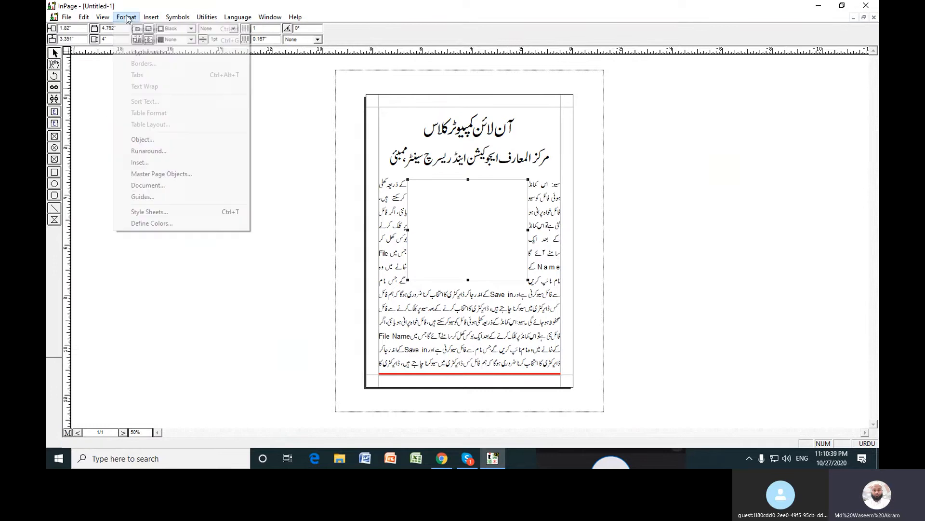
click(145, 139)
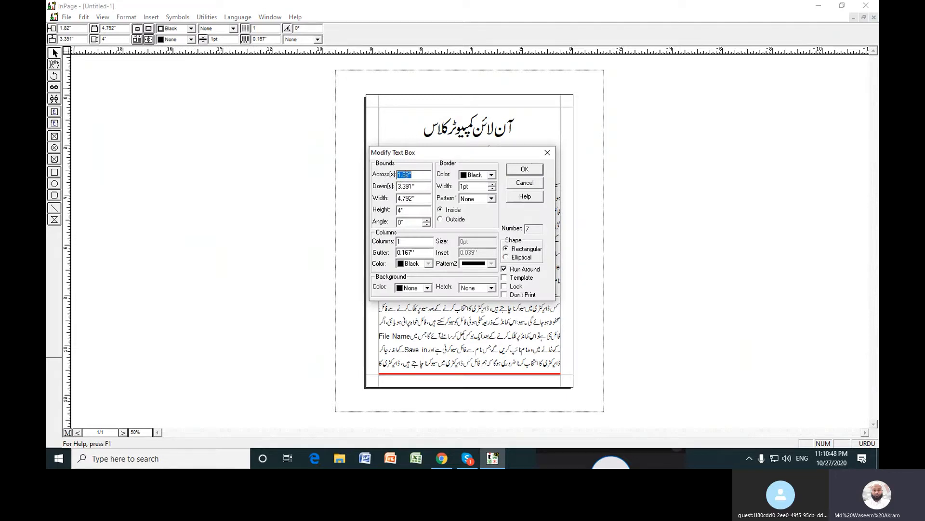
click(420, 177)
double_click(400, 223)
double_click(416, 243)
double_click(409, 253)
click(415, 253)
drag(415, 253, 399, 254)
click(425, 251)
Set the text box's background color to Magenta and apply it
click(428, 289)
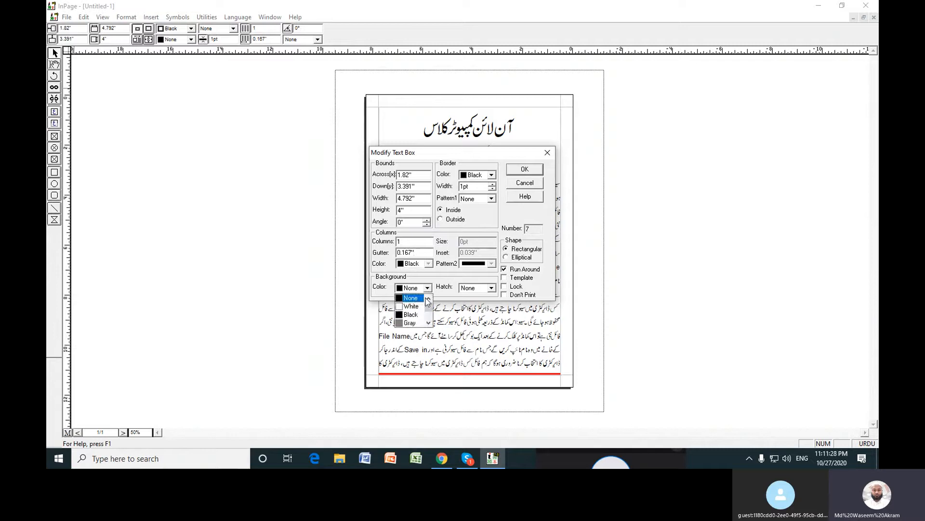
drag(429, 306, 428, 318)
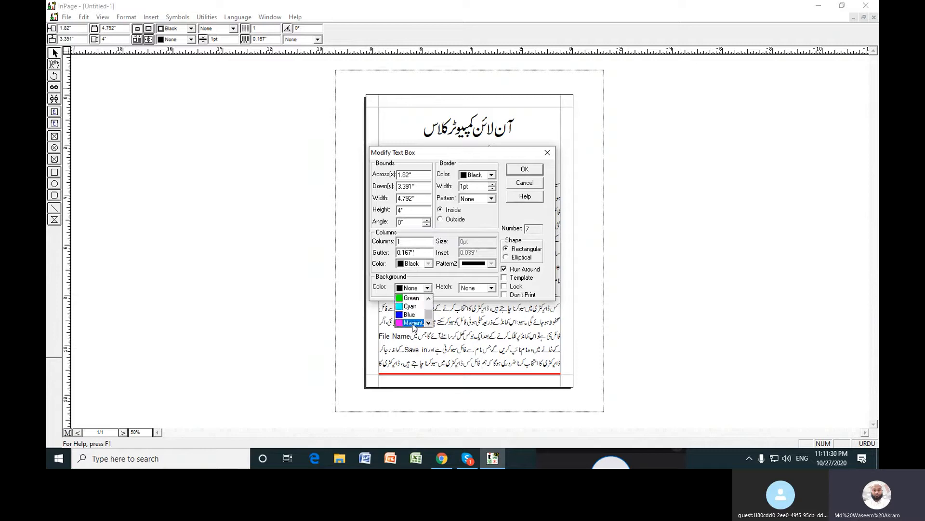
click(415, 323)
click(526, 170)
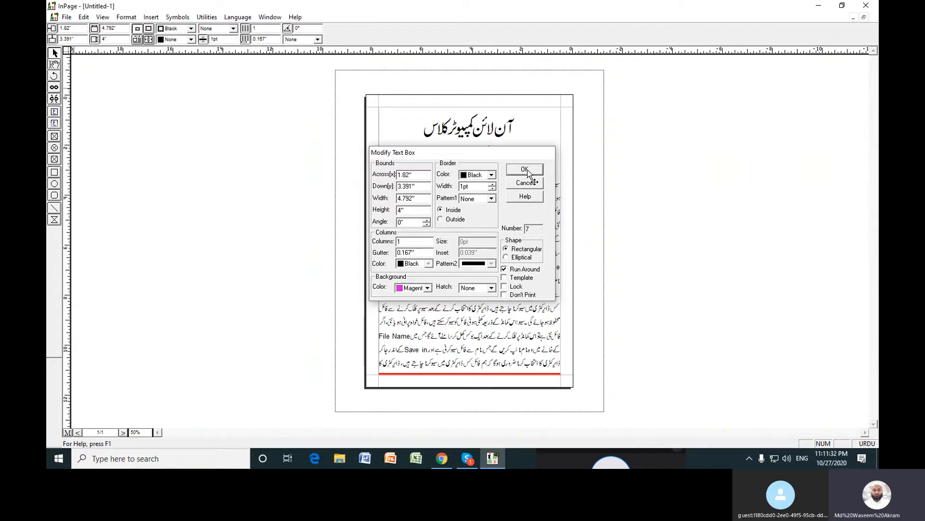
Give the magenta text box a red, 5 pt wide border with the round-dot pattern through its object properties
click(126, 17)
click(143, 140)
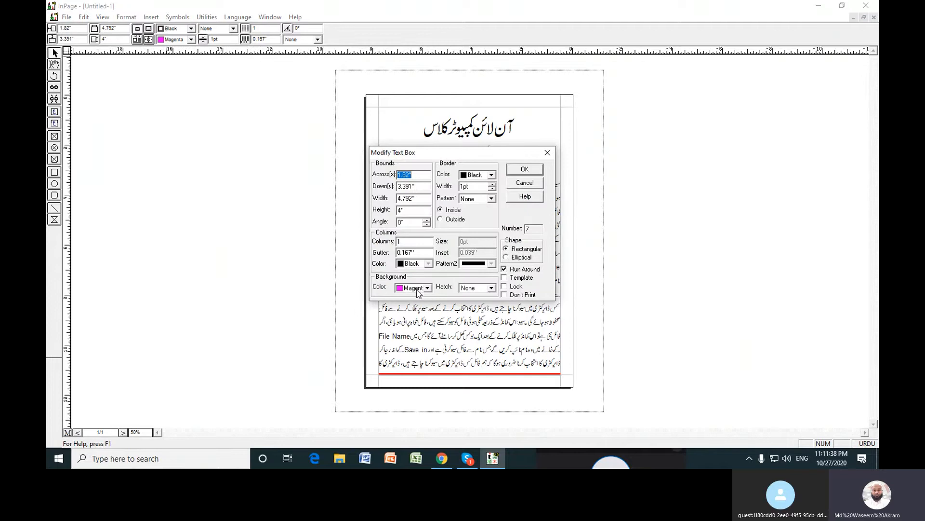
drag(477, 156, 319, 168)
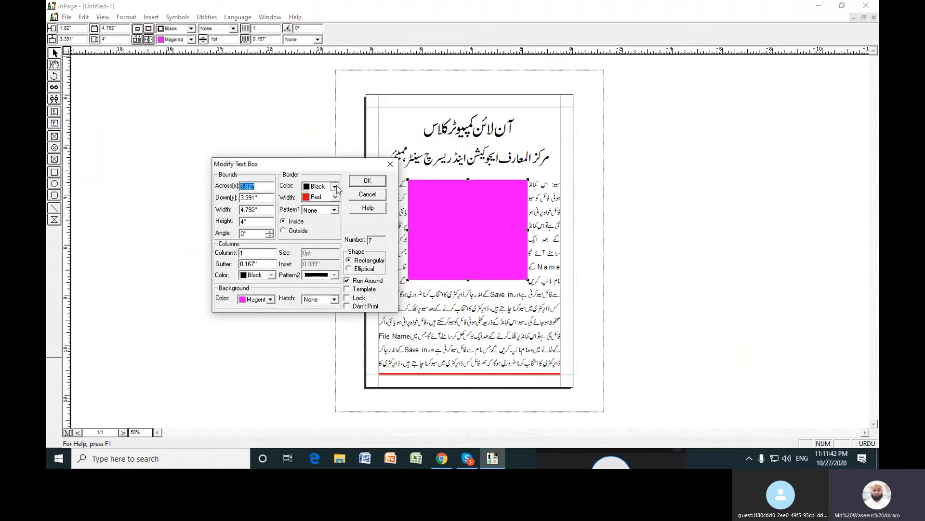
click(334, 186)
click(324, 213)
double_click(317, 198)
text(5)
click(334, 209)
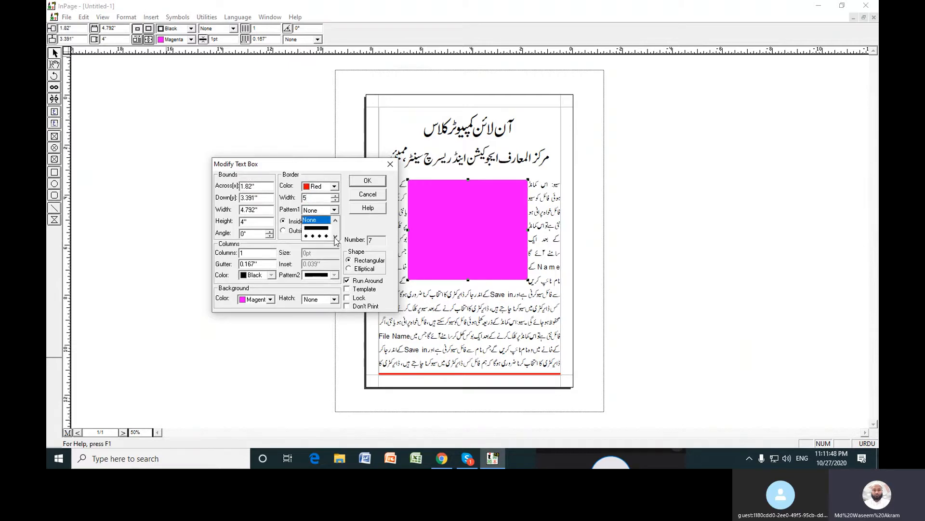
click(335, 237)
click(327, 229)
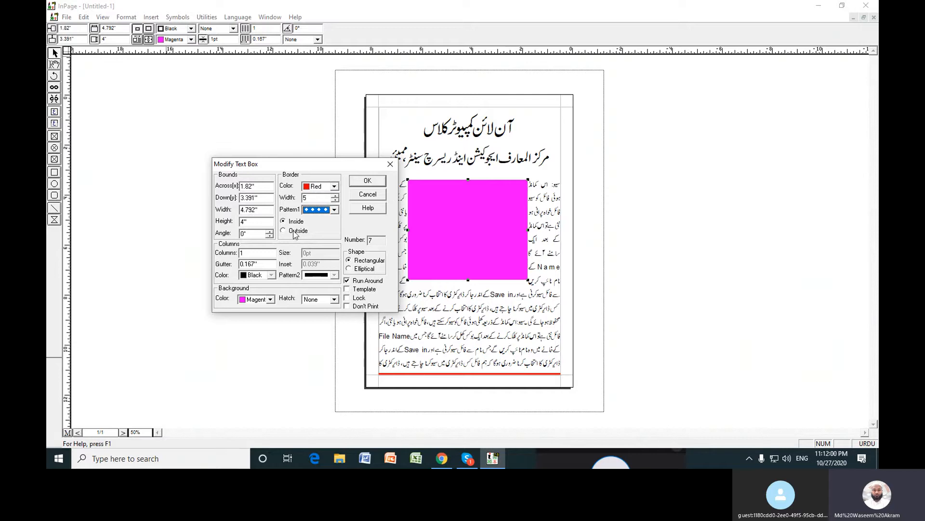
click(367, 181)
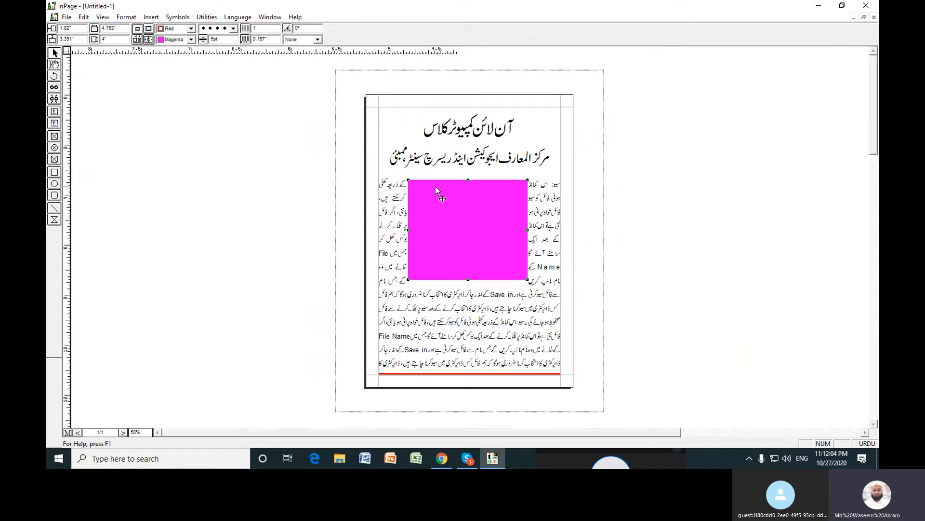
Change the text box's dotted border color to Green
key(ctrl+2)
scroll(871, 186, up, 3)
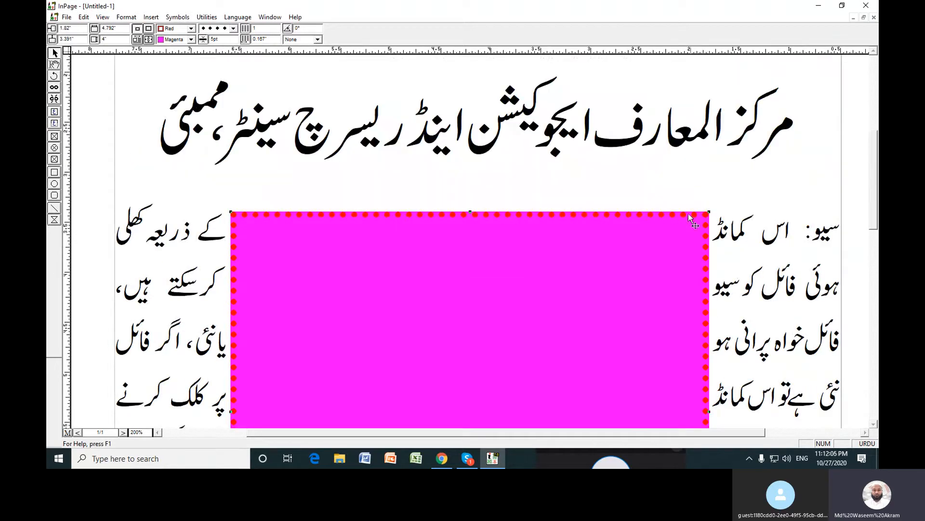
click(192, 29)
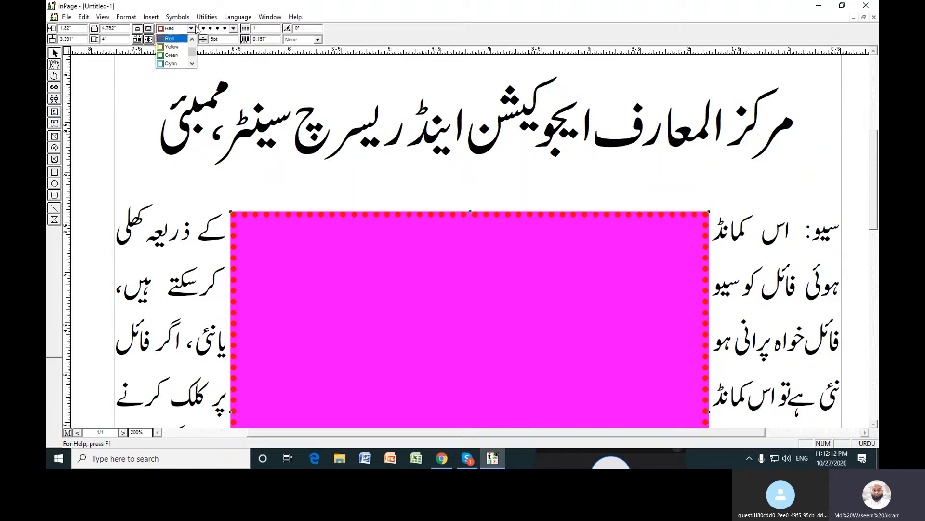
click(282, 221)
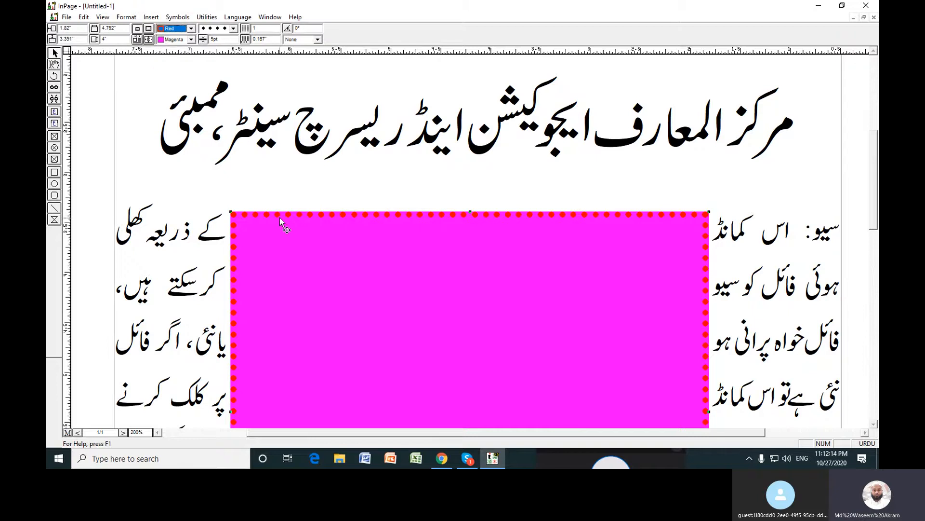
click(192, 29)
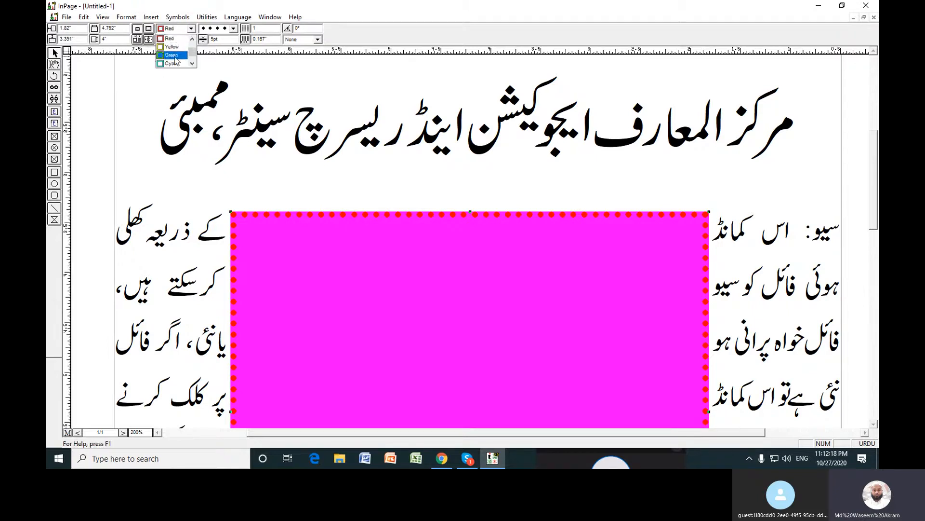
click(174, 55)
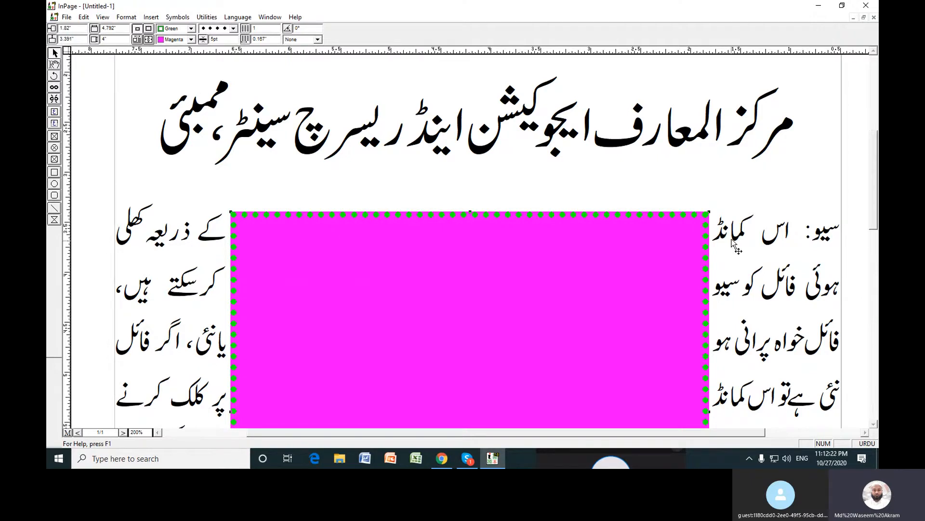
Review the border, shape and run-around settings in the text box's object properties, then close them without changes
drag(873, 169, 873, 157)
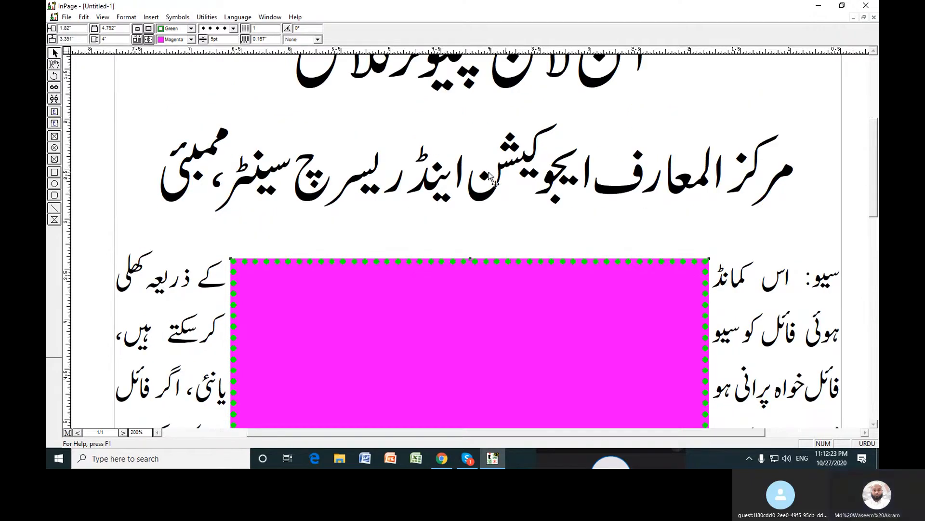
click(127, 17)
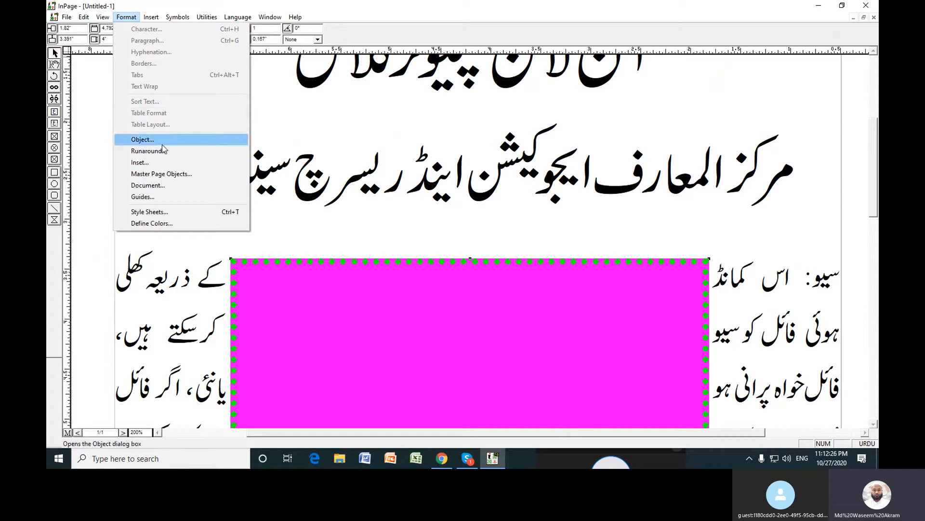
click(142, 139)
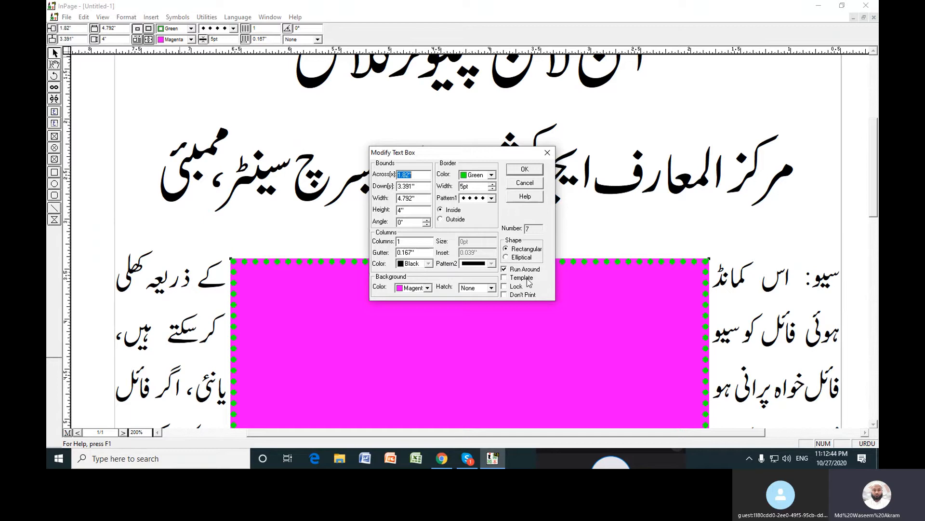
click(531, 182)
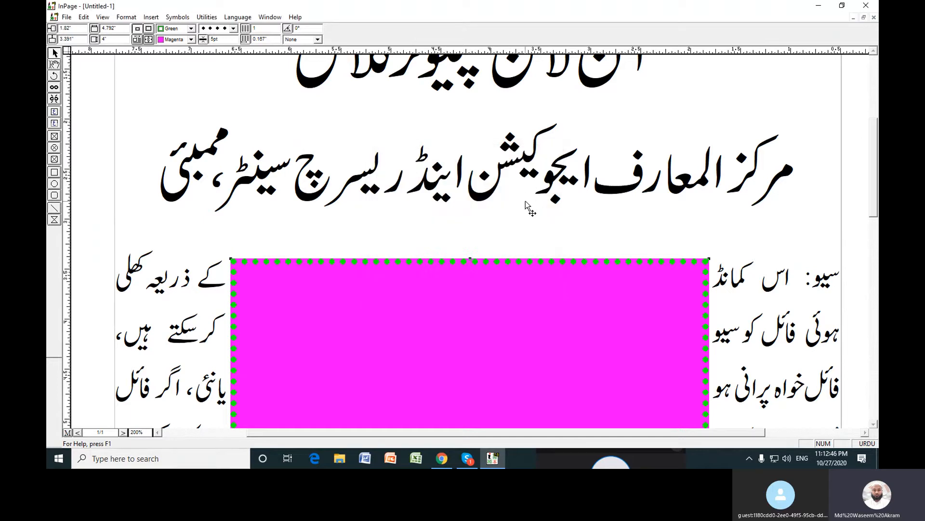
Delete all the body text flowing around the magenta text box, keeping the two headings
key(ctrl+5)
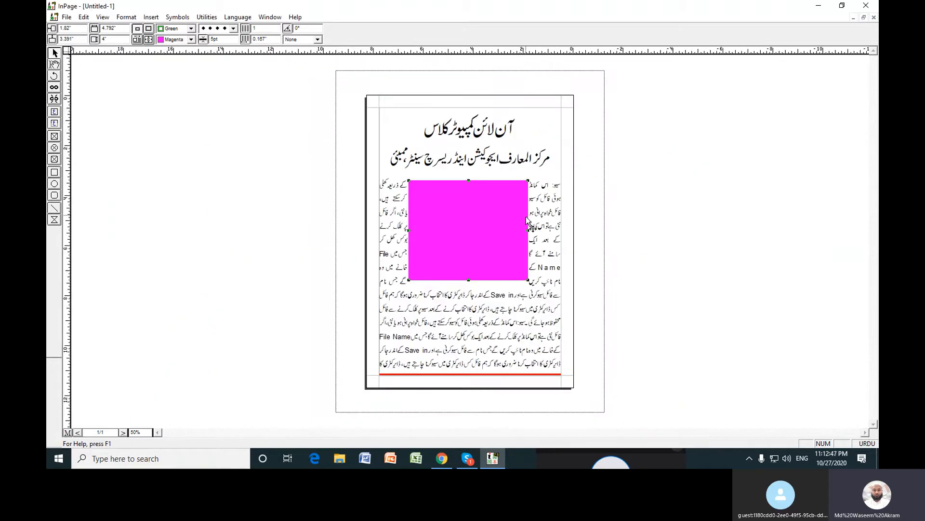
click(55, 64)
click(554, 184)
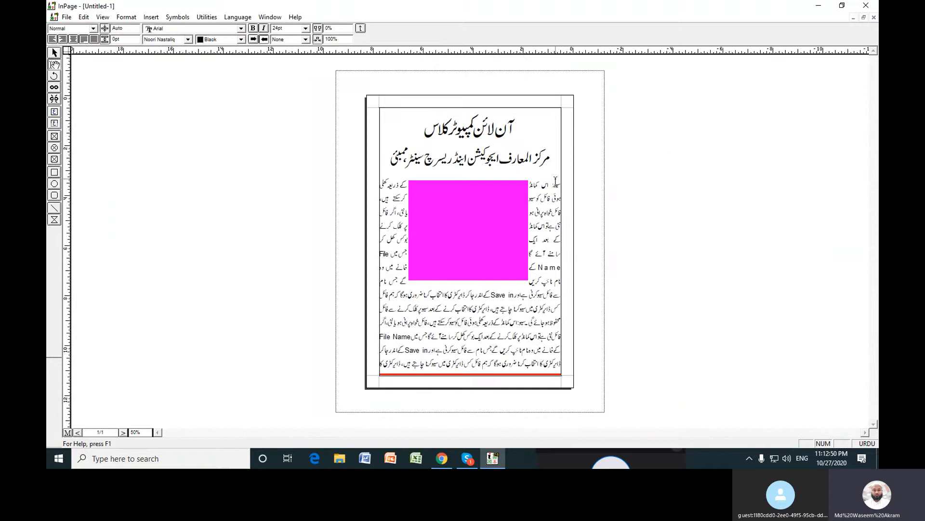
key(ctrl+a)
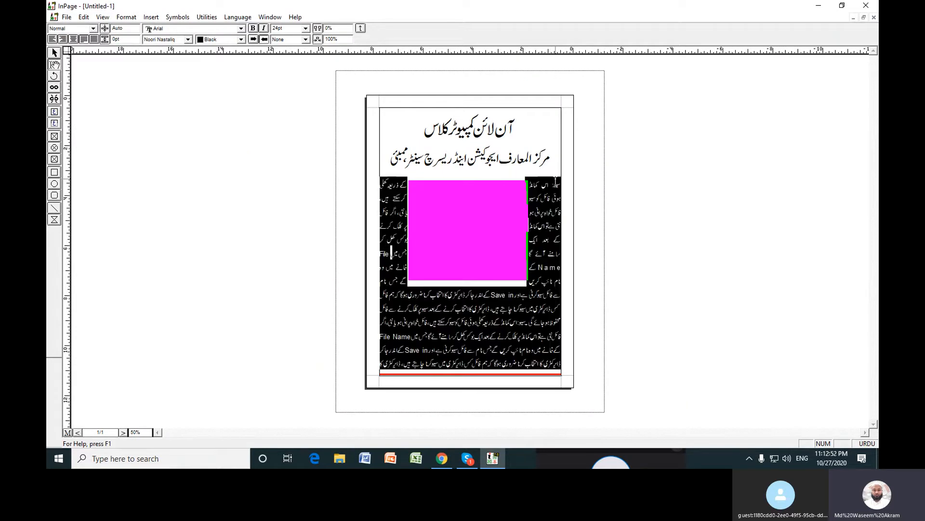
key(Delete)
Paste the copied Urdu passage into the magenta text box and set its font size to 18 pt
click(511, 193)
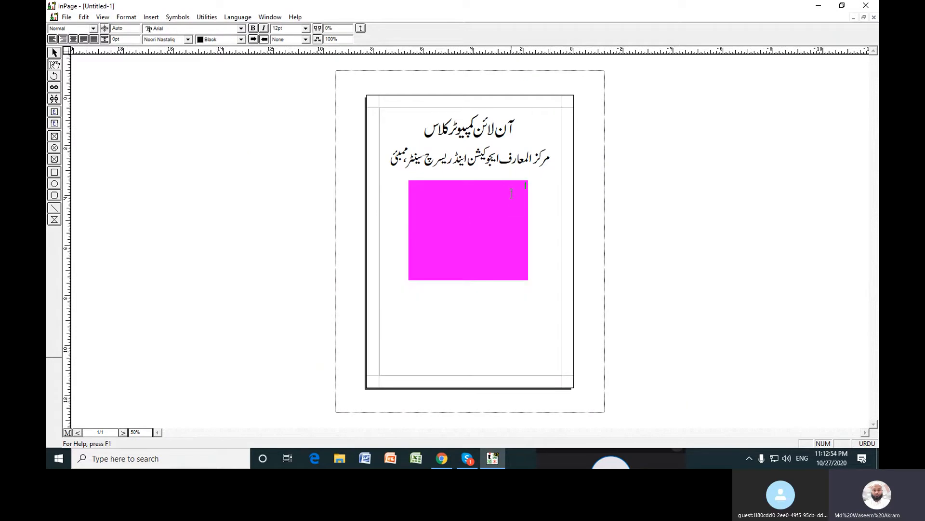
key(ctrl+v)
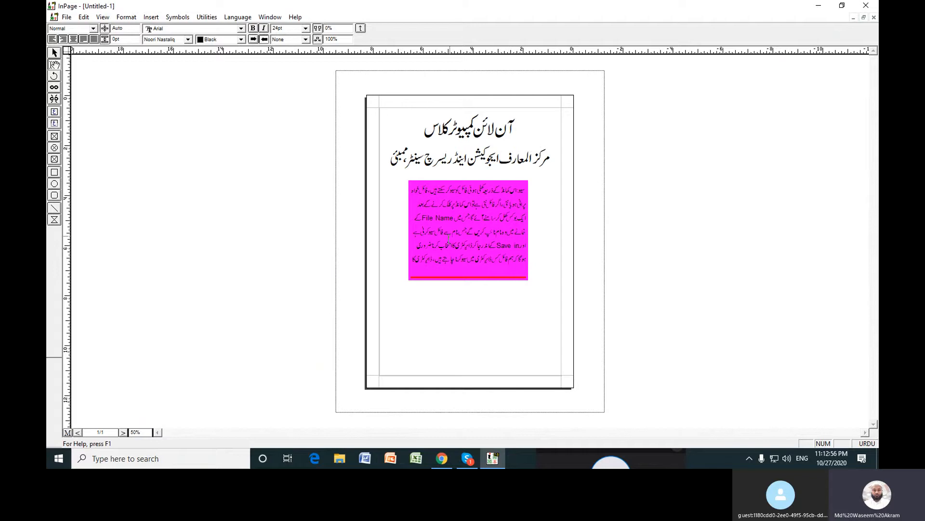
key(ctrl+a)
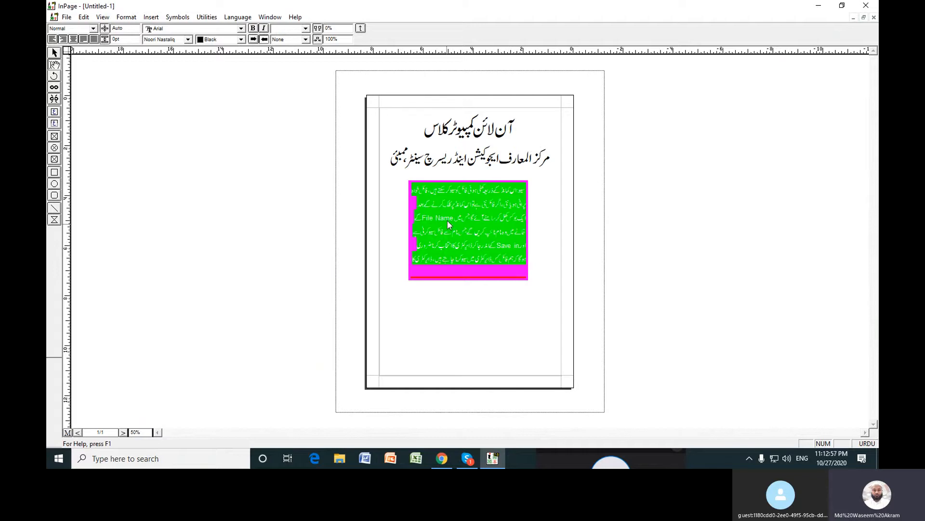
click(305, 28)
click(293, 69)
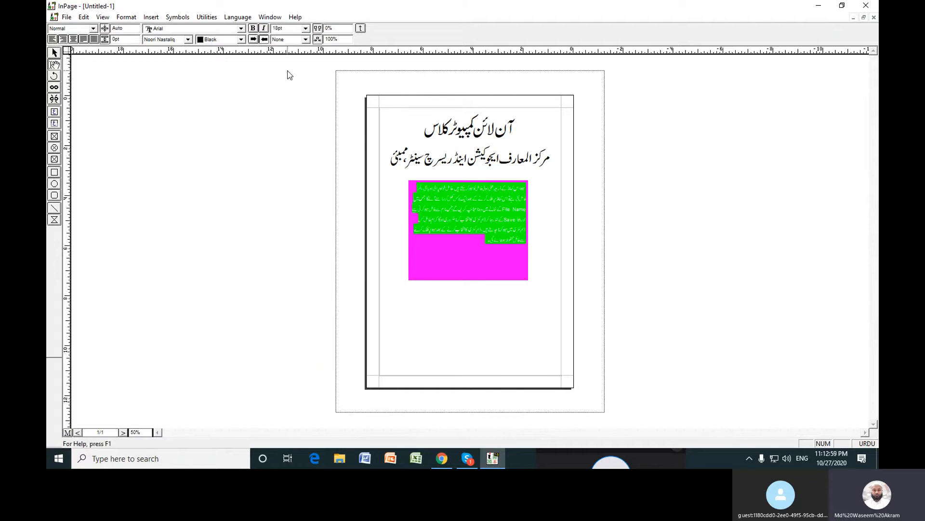
click(479, 225)
key(F7)
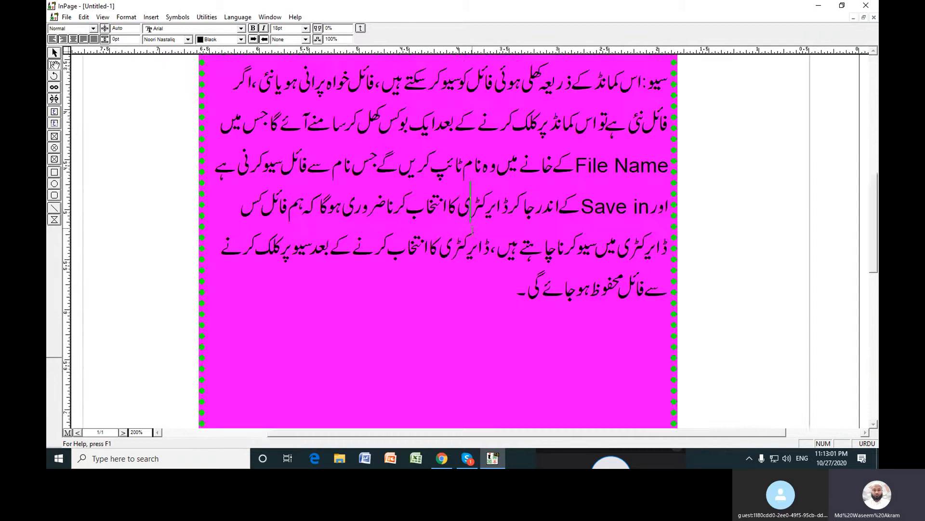
key(F6)
scroll(875, 200, up, 3)
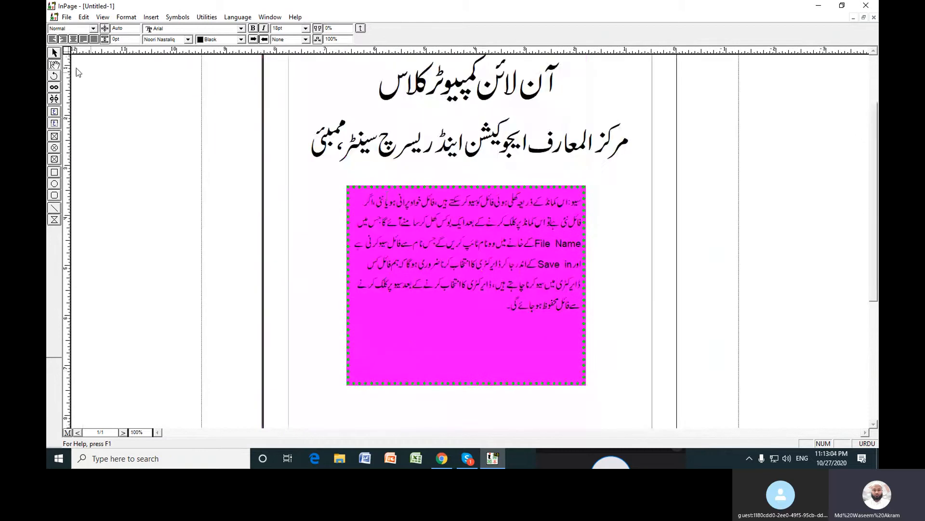
Set the text box's background color to None and change its dotted border color to Magenta
click(54, 53)
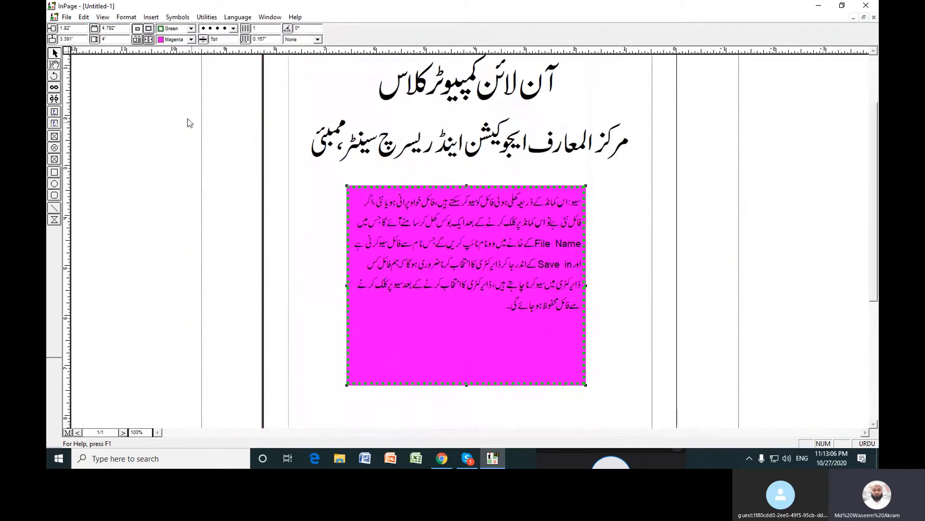
click(191, 39)
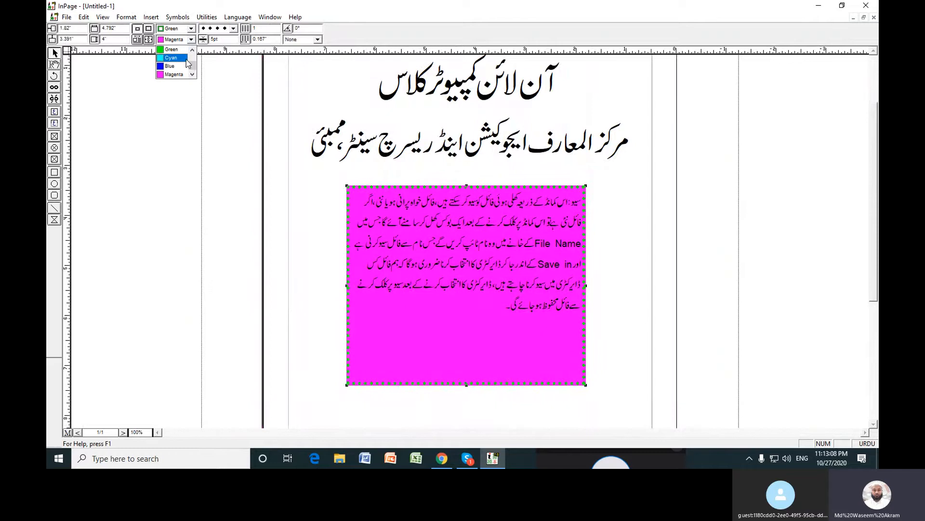
click(192, 49)
click(171, 50)
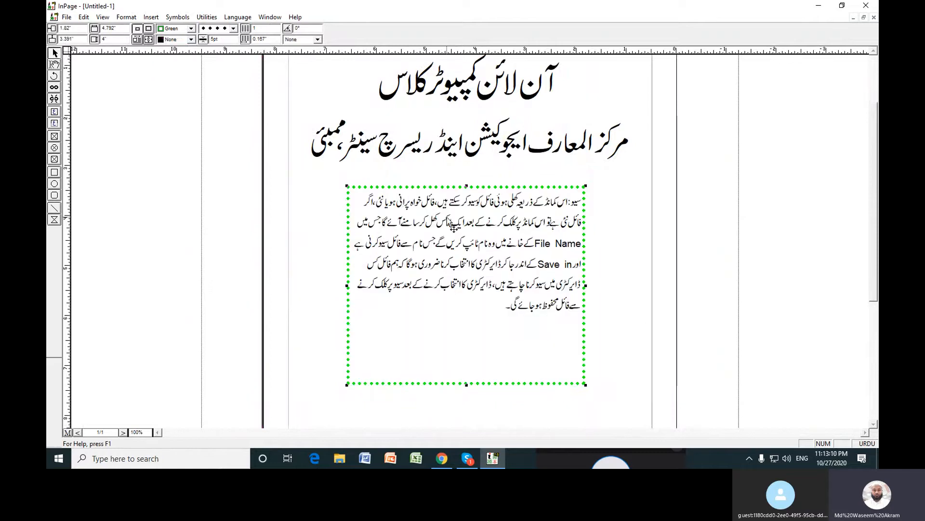
click(191, 29)
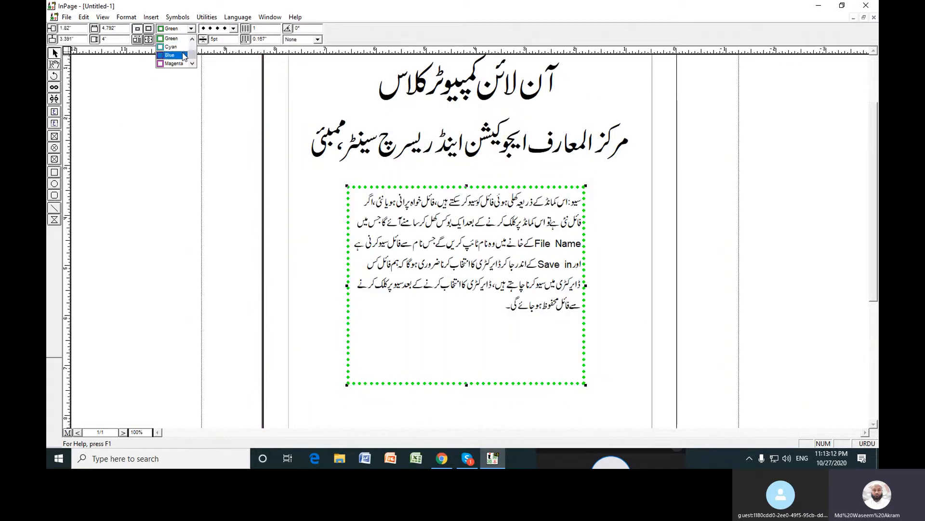
click(173, 64)
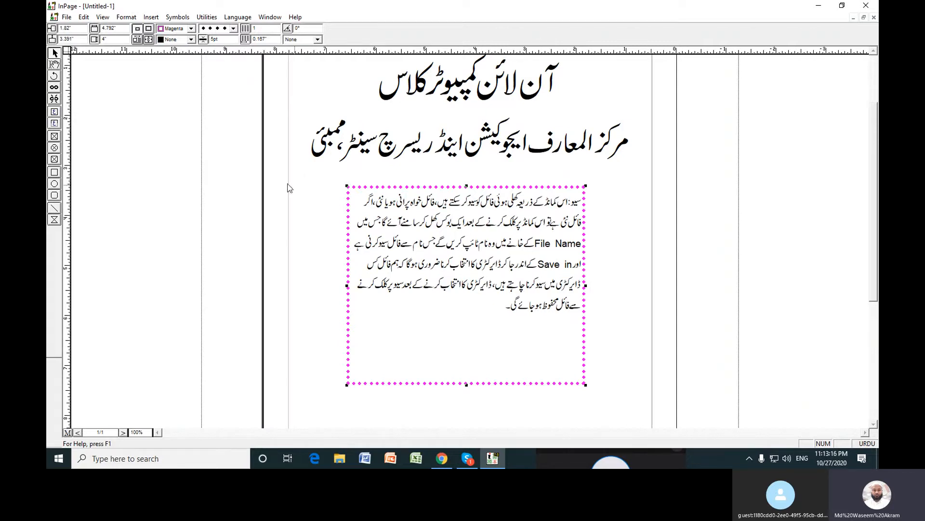
Change the text box's shape to Elliptical in its object properties
click(126, 17)
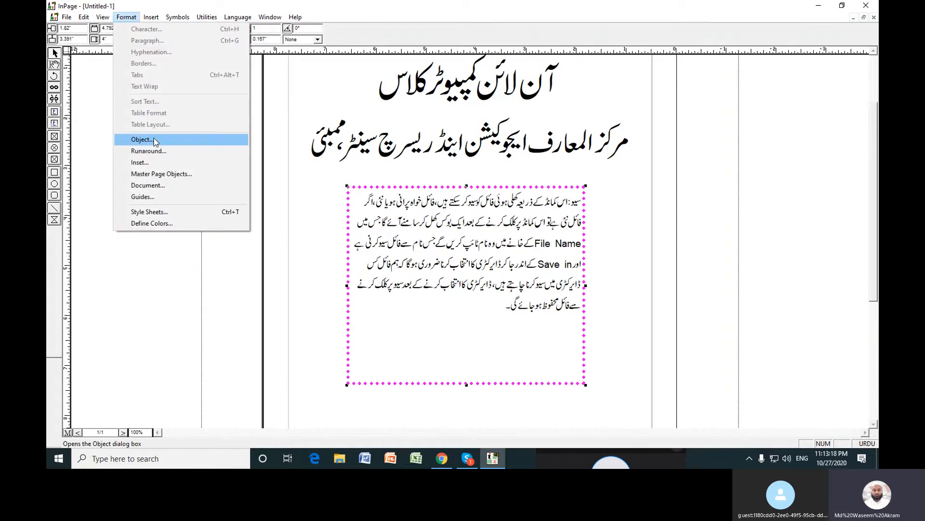
click(155, 139)
drag(485, 161, 264, 192)
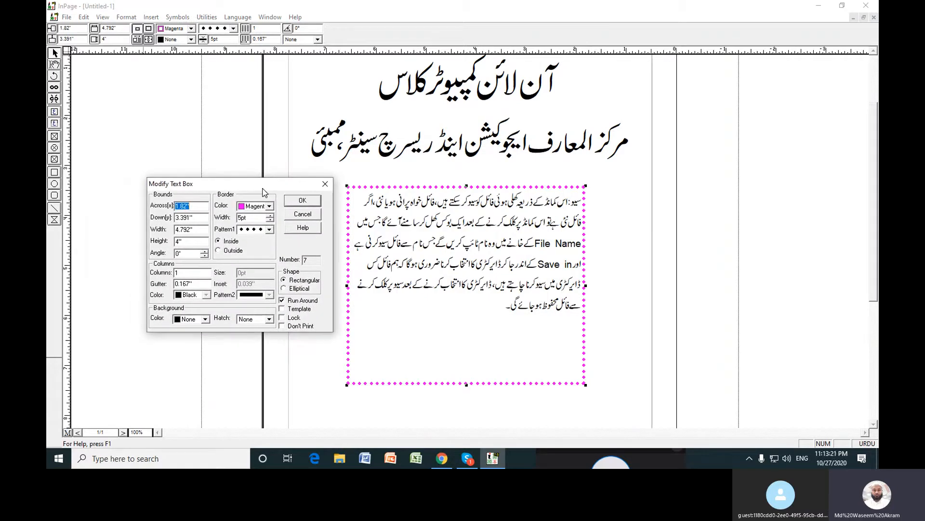
click(285, 289)
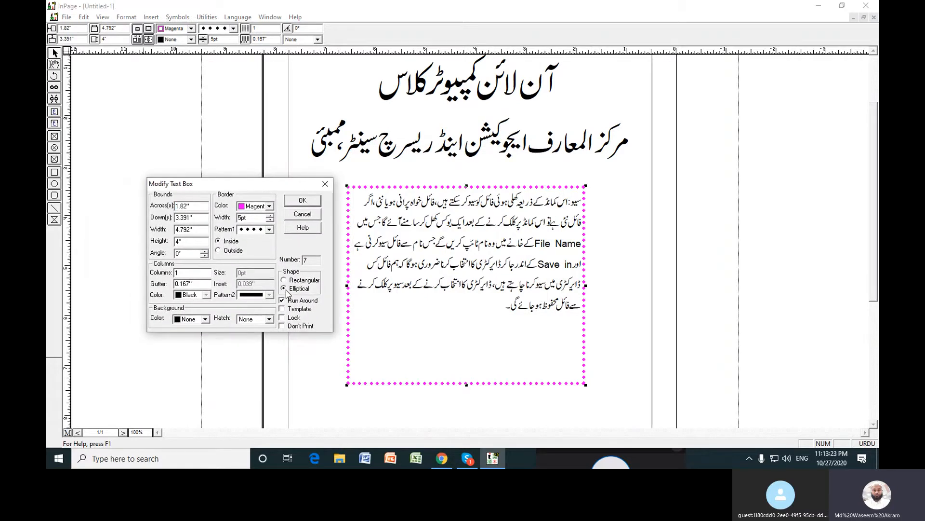
click(311, 202)
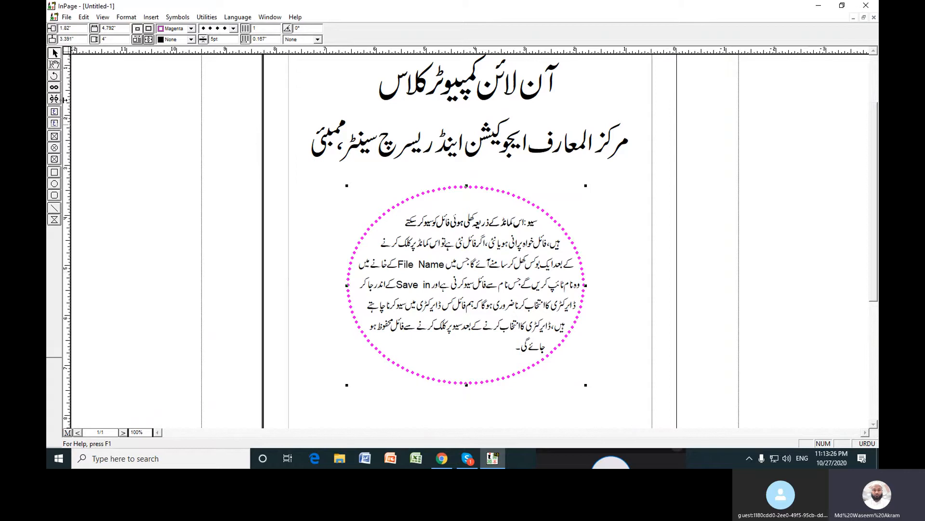
Center-align the Urdu passage inside the elliptical text box
click(55, 64)
click(520, 276)
drag(474, 278, 370, 326)
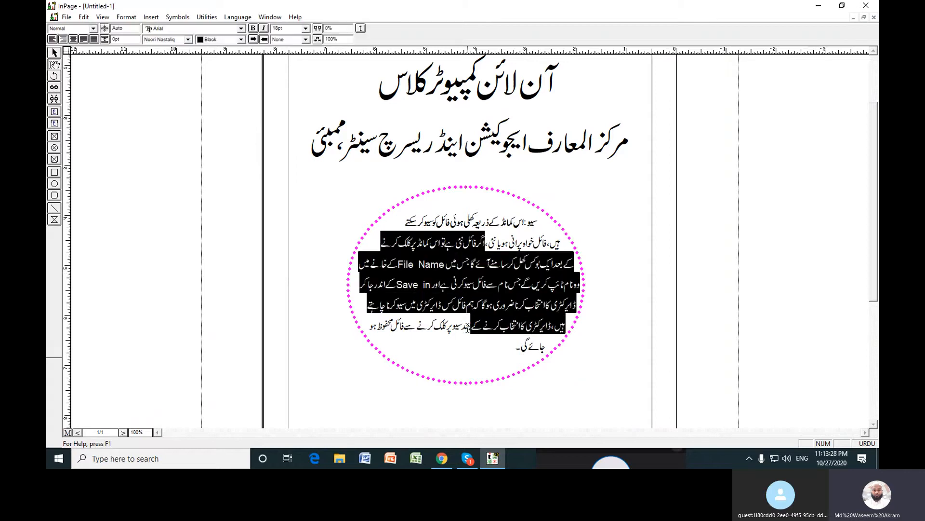
click(74, 40)
click(491, 280)
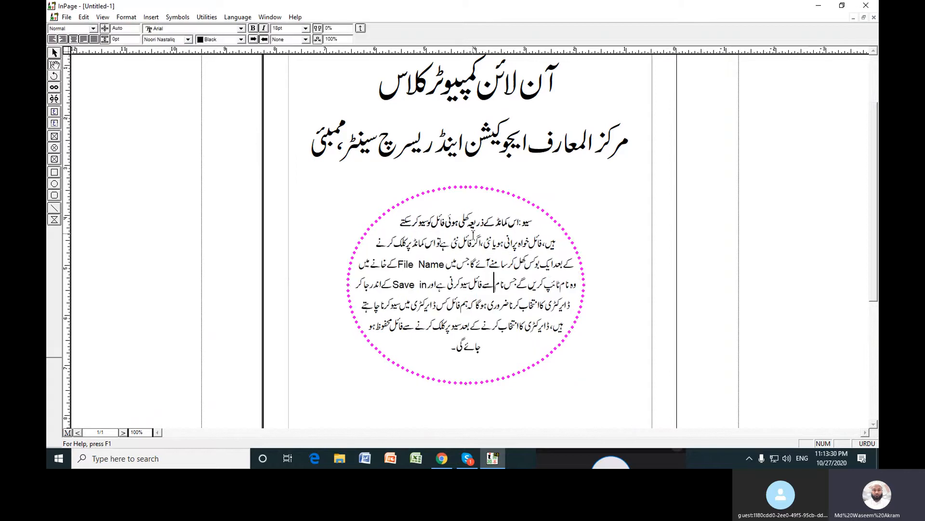
drag(533, 221, 440, 347)
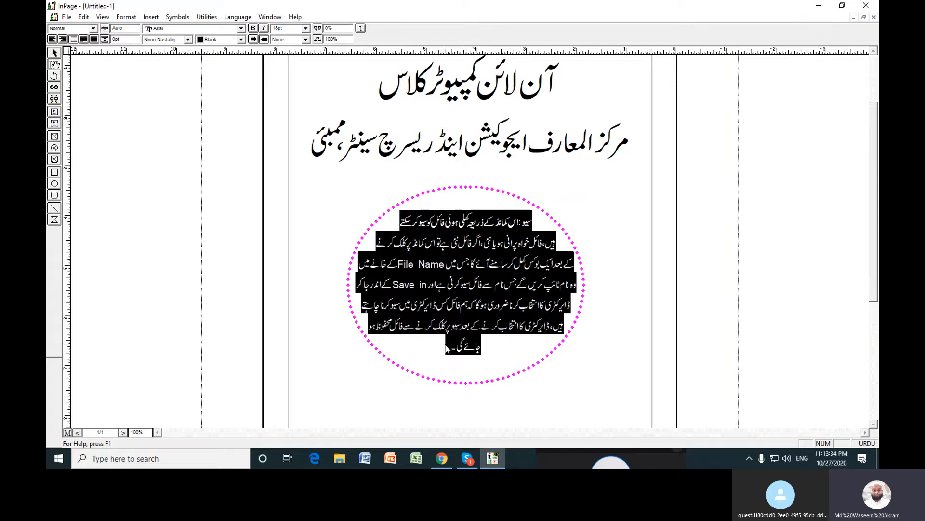
Resize the elliptical text box to about 5.187" wide and 5.604" high, and move it to the lower part of the page
click(55, 52)
click(469, 212)
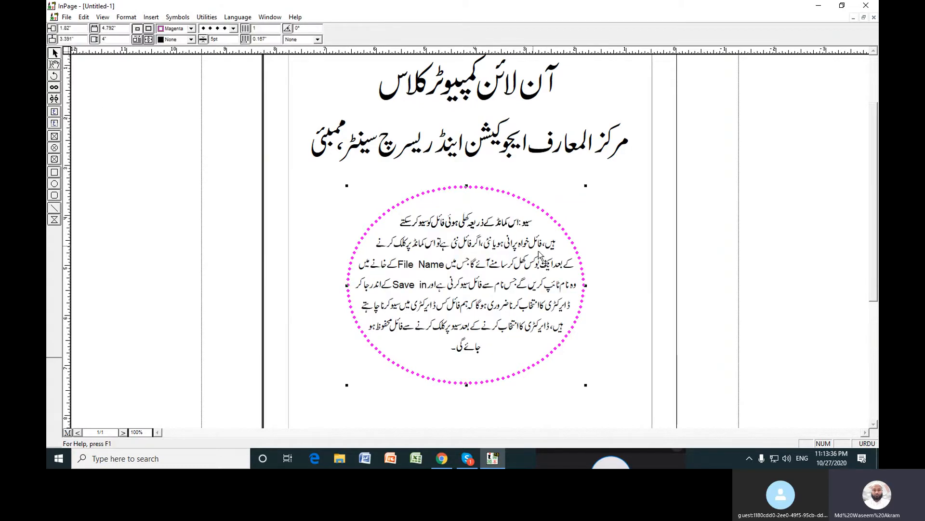
drag(586, 285, 496, 285)
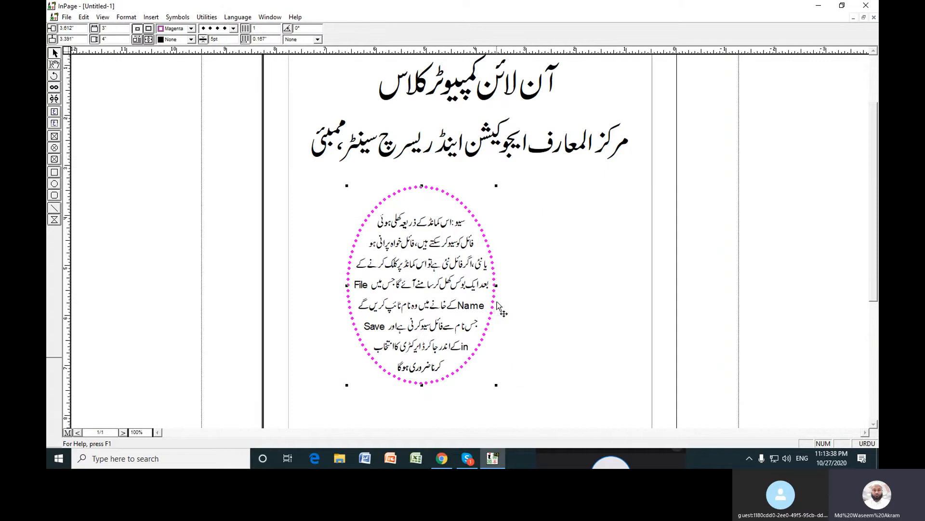
drag(449, 267, 496, 264)
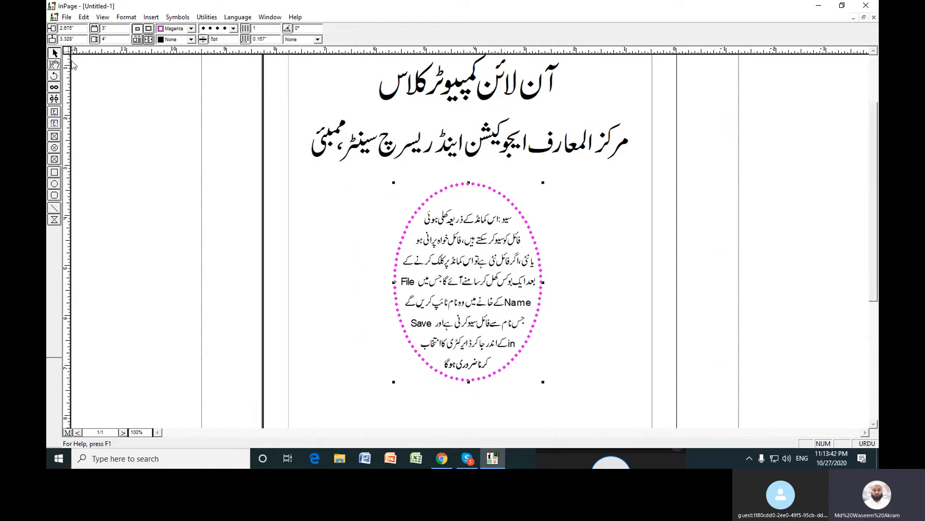
drag(544, 183, 586, 155)
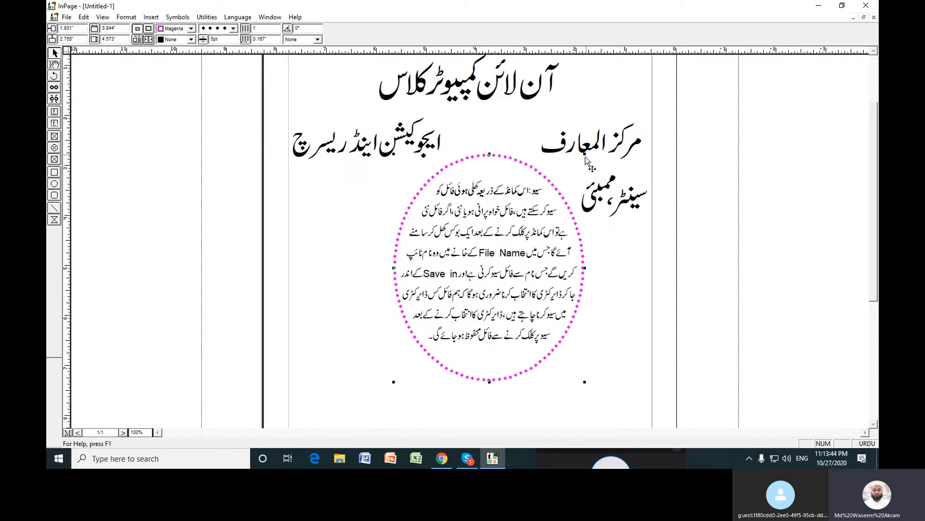
drag(349, 417, 331, 432)
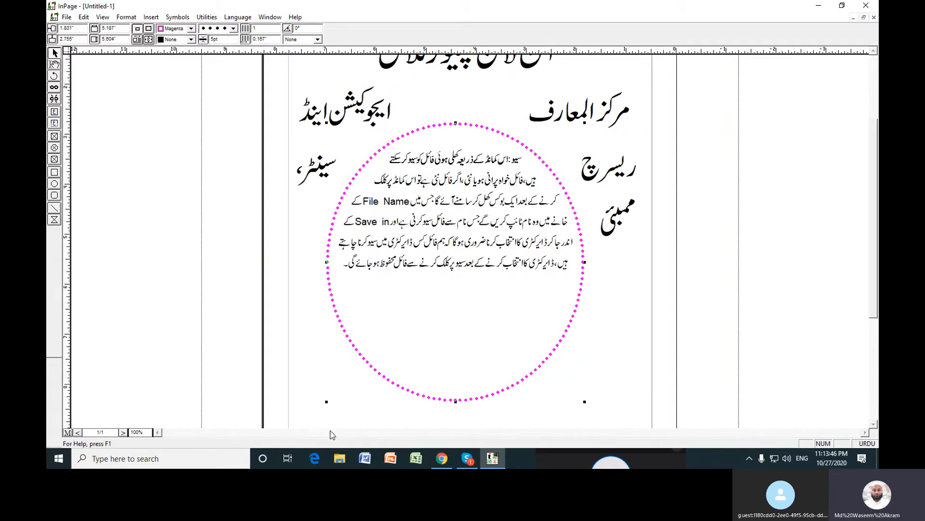
key(ctrl+0)
drag(478, 254, 481, 302)
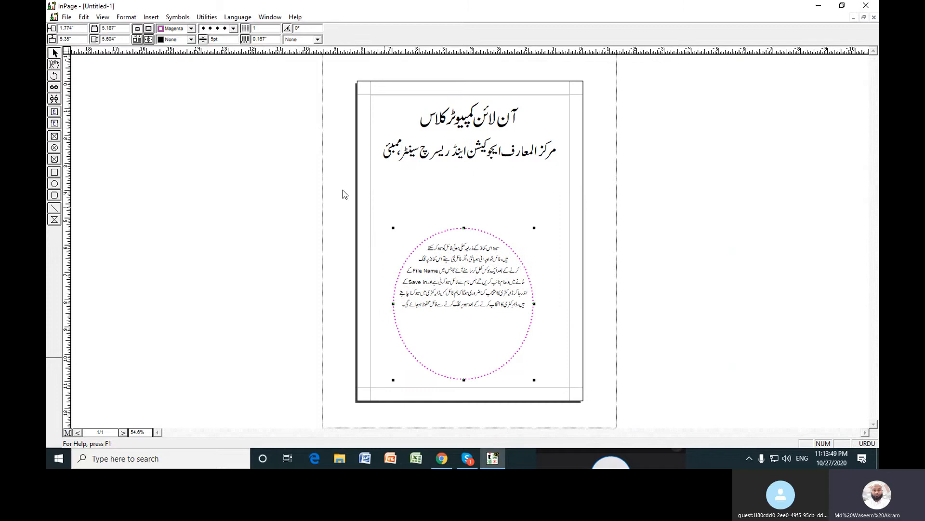
Copy the whole passage in the elliptical text box and set its font size to 24 pt
click(54, 65)
click(421, 263)
key(ctrl+a)
key(ctrl+c)
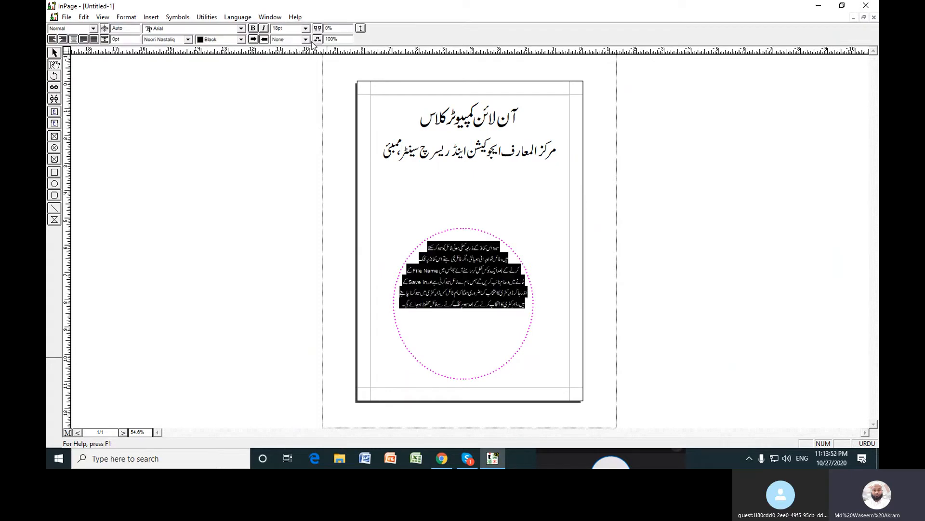
click(306, 28)
click(293, 76)
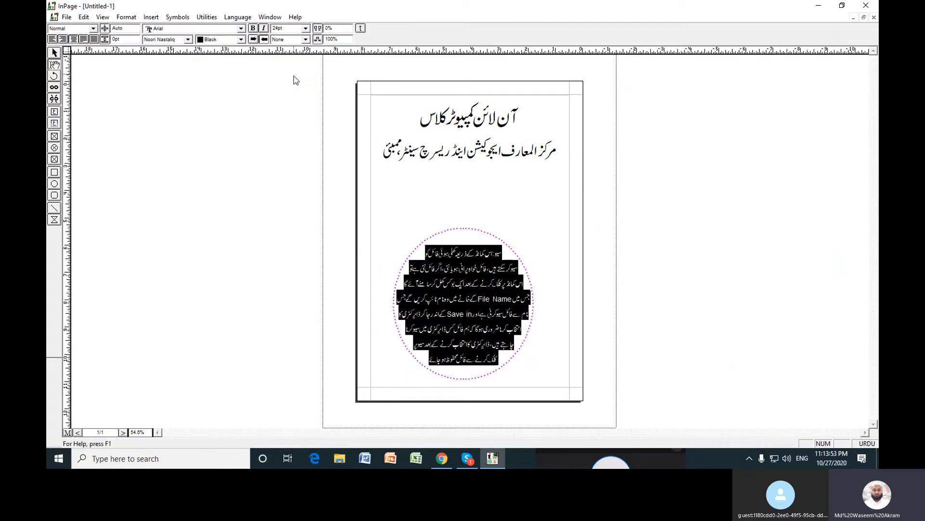
click(446, 281)
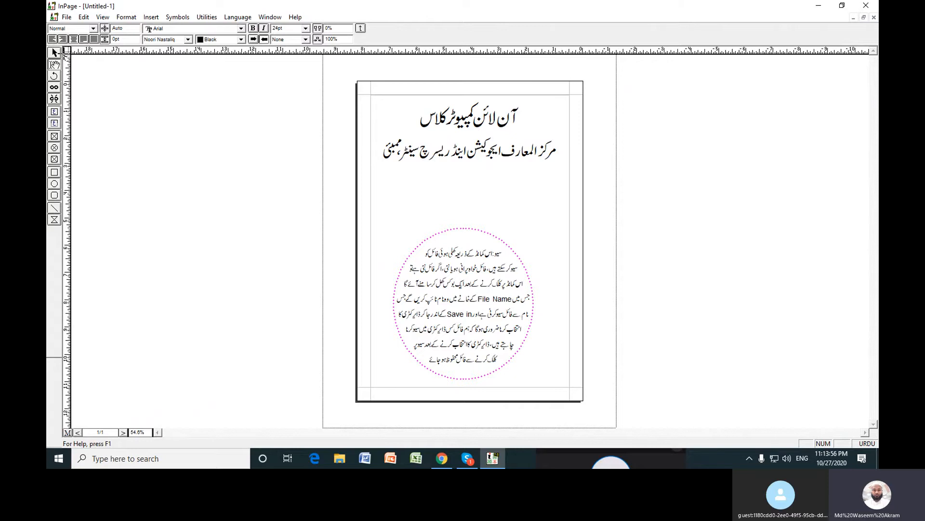
Stretch the elliptical text box to about 6" high so the whole passage fits, and move it up toward the headings
click(55, 53)
click(465, 259)
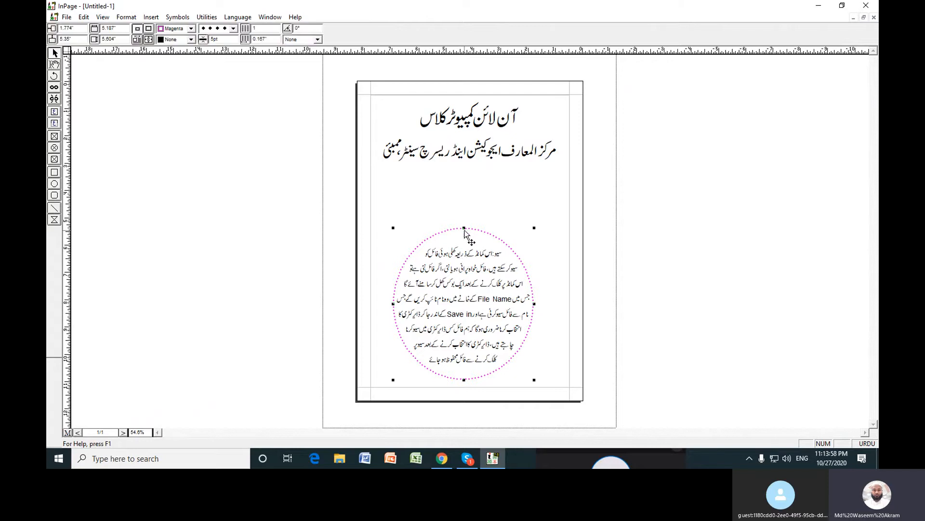
mouse_move(464, 227)
mouse_down()
mouse_move(466, 217)
mouse_move(471, 236)
mouse_up()
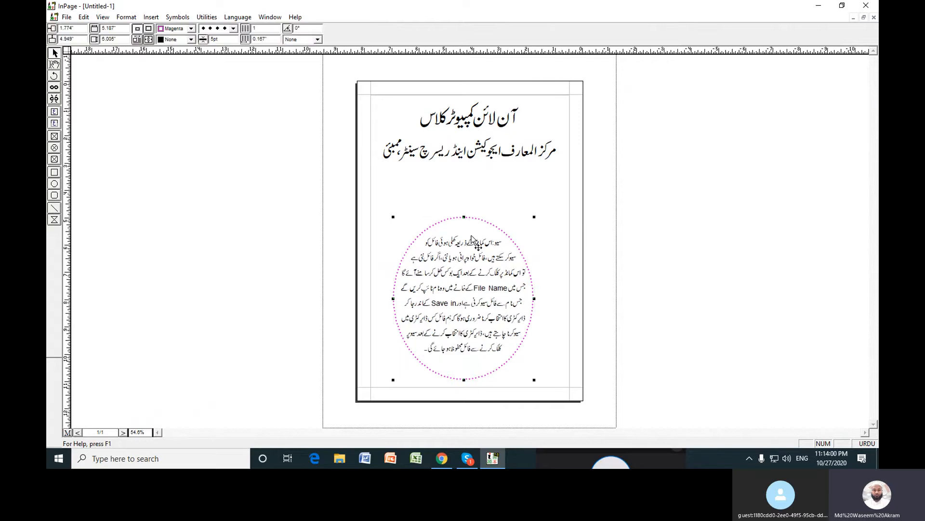
Inspect the elliptical text box at different zoom levels and review its object properties, closing them without changes
key(ctrl+1)
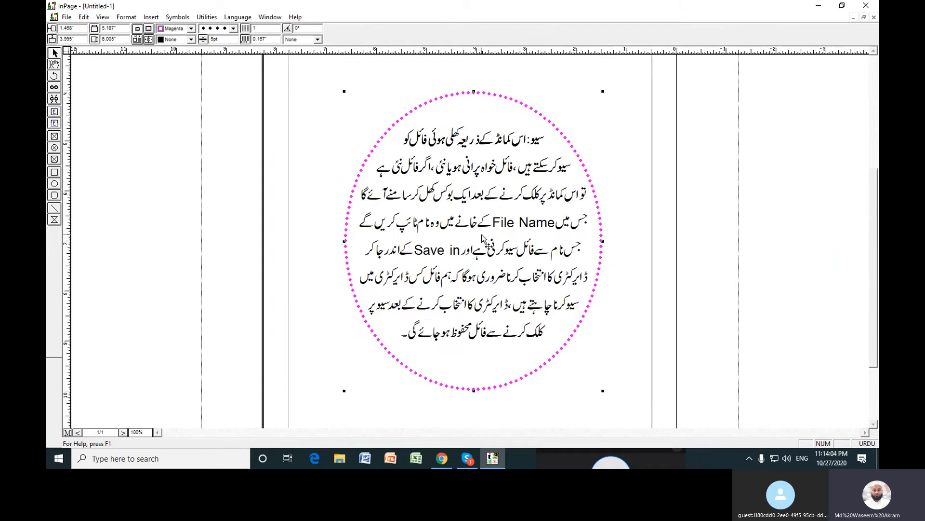
key(ctrl+2)
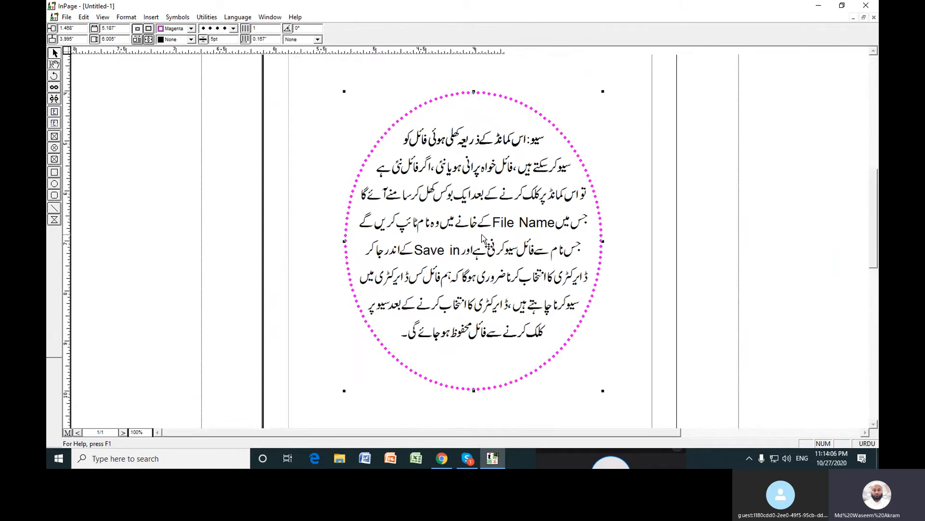
key(ctrl+5)
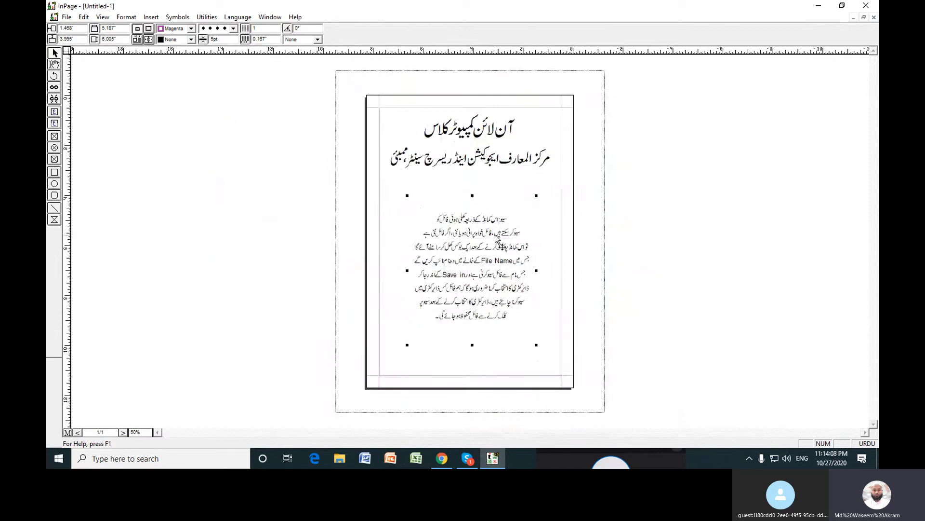
key(ctrl+1)
click(127, 18)
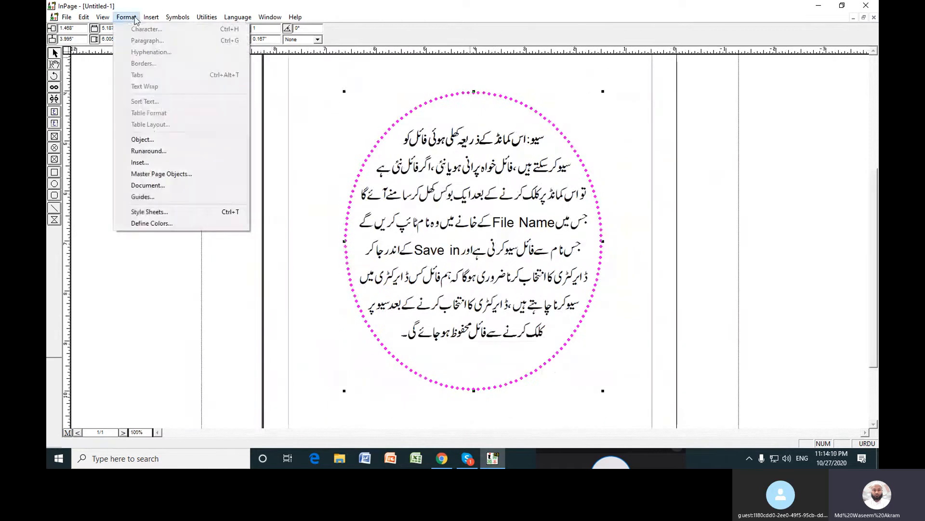
click(152, 140)
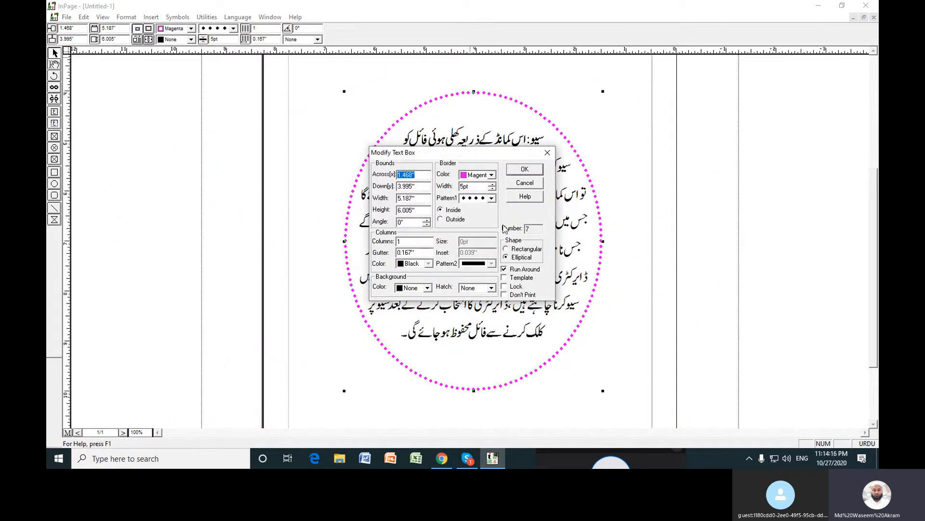
click(524, 183)
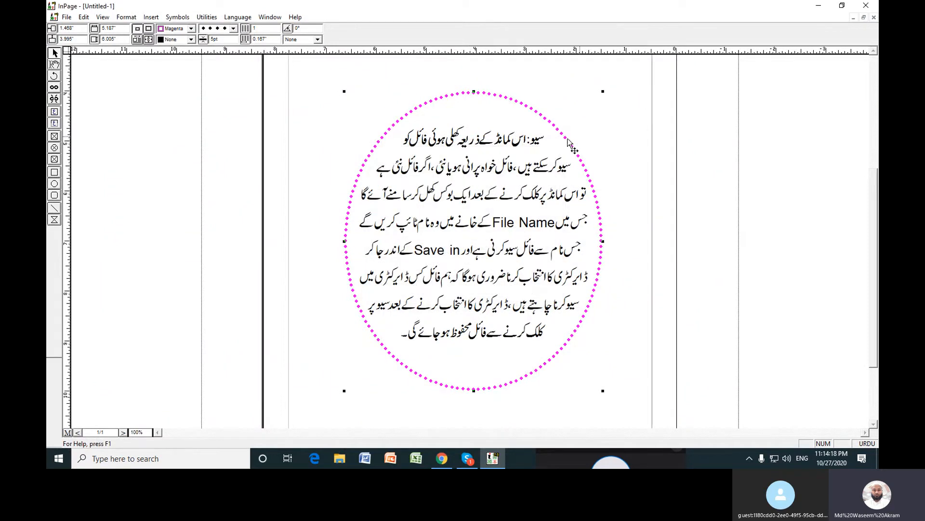
Paste the copied Urdu passage repeatedly into the page body below the headings so it flows around the elliptical text box
click(607, 89)
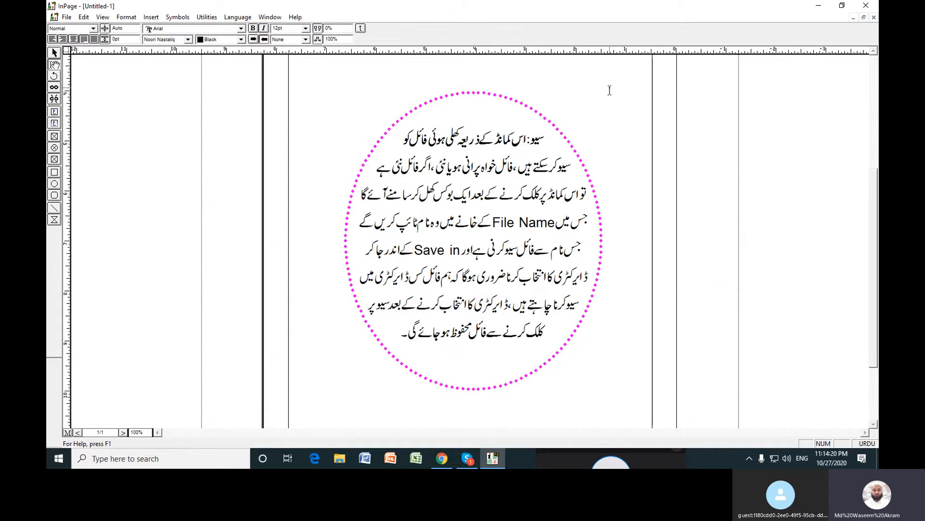
key(ctrl+v)
text(سیو: اس کمانڈ کے ذریعہ کھلی ہوئی فائل کو سیو کرسکتے ہیں، فائل خواہ پرانی ہو یا نئی، اگر فائل نئی ہے تو اس کمانڈ پر کلک کرنے کے بعد ایک بوکس کھل کر سامنے آئے گا جس میں File Name کے خانے میں وہ نام ٹائپ کریں گے جس نام سے فائل سیو کرنی ہے اور Save in کے اندر جاکر ڈائرکٹری کا انتخاب کرنا ضروری ہوگا کہ ہم فائل کس ڈائرکٹری میں سیو کرنا چاہتے ہیں، ڈائرکٹری کا انتخاب کرنے کے بعد سیو پر کلک کرنے سے فائل محفوظ ہوجائے گی۔)
text(سیو: اس کمانڈ کے ذریعہ کھلی ہوئی فائل کو سیو کرسکتے ہیں، فائل خواہ پرانی ہو یا نئی، اگر فائل نئی ہے تو اس کمانڈ پر کلک کرنے کے بعد ایک بوکس کھل کر سامنے آئے گا جس میں File Name کے خانے میں وہ نام ٹائپ کریں گے جس نام سے فائل سیو کرنی ہے اور Save in کے اندر جاکر ڈائرکٹری کا انتخاب کرنا ضروری ہوگا کہ ہم فائل کس ڈائرکٹری میں سیو کرنا چاہتے ہیں، ڈائرکٹری کا انتخاب کرنے کے بعد سیو پر کلک کرنے سے فائل محفوظ ہوجائے گی۔)
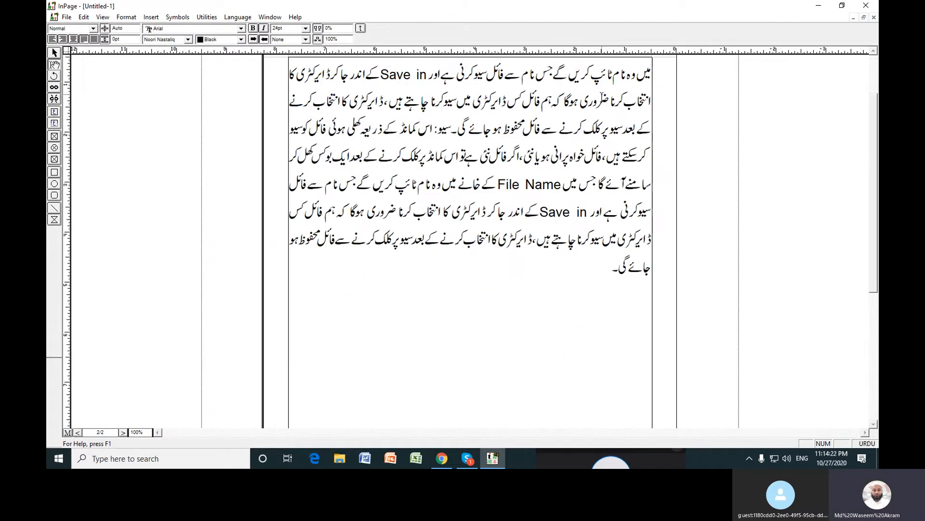
key(ctrl+Home)
key(F5)
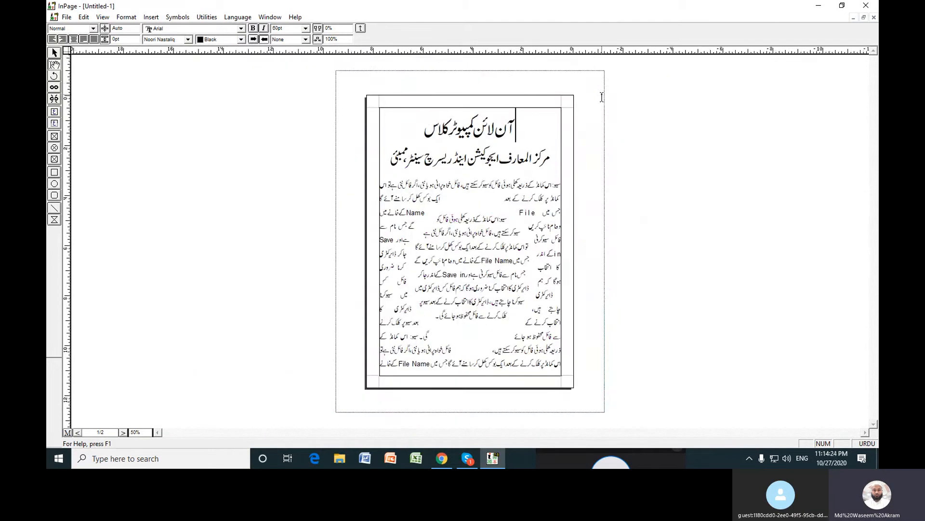
key(F6)
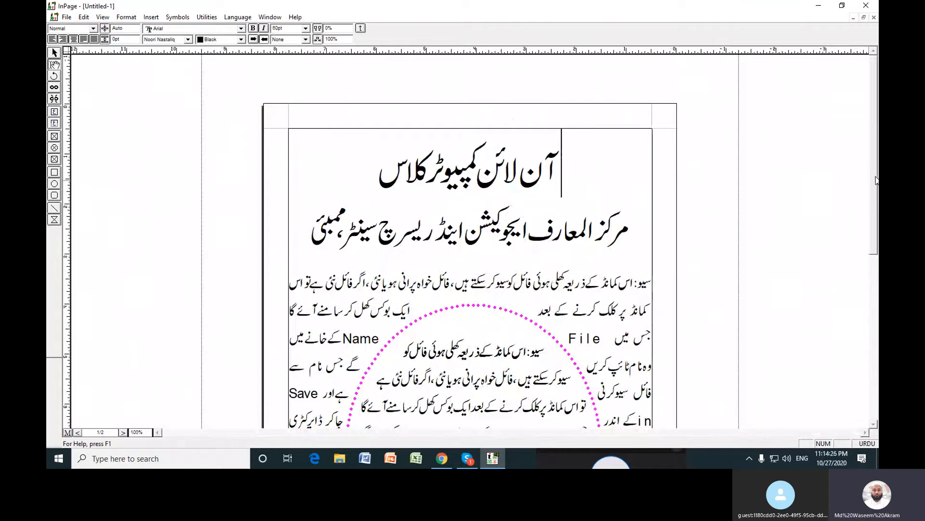
drag(871, 178, 871, 241)
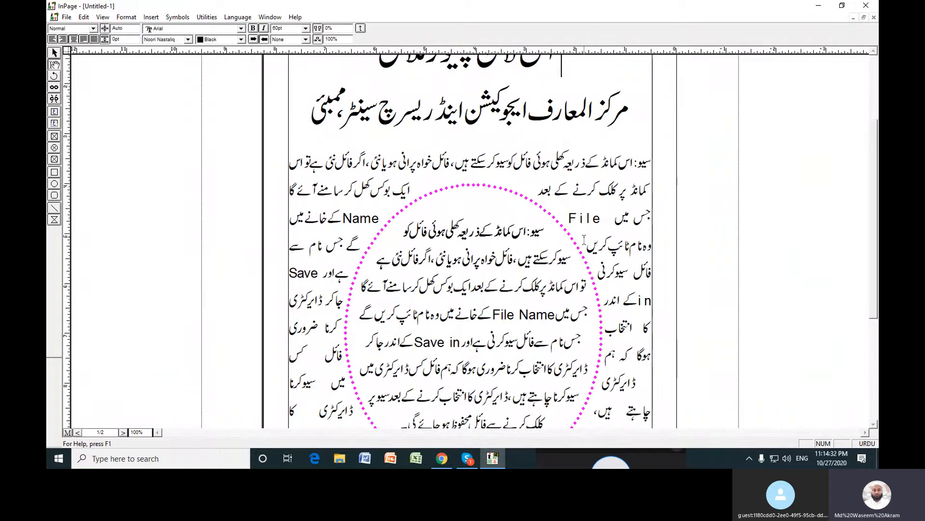
Review the object properties of the elliptical text box and close them without changes
click(126, 17)
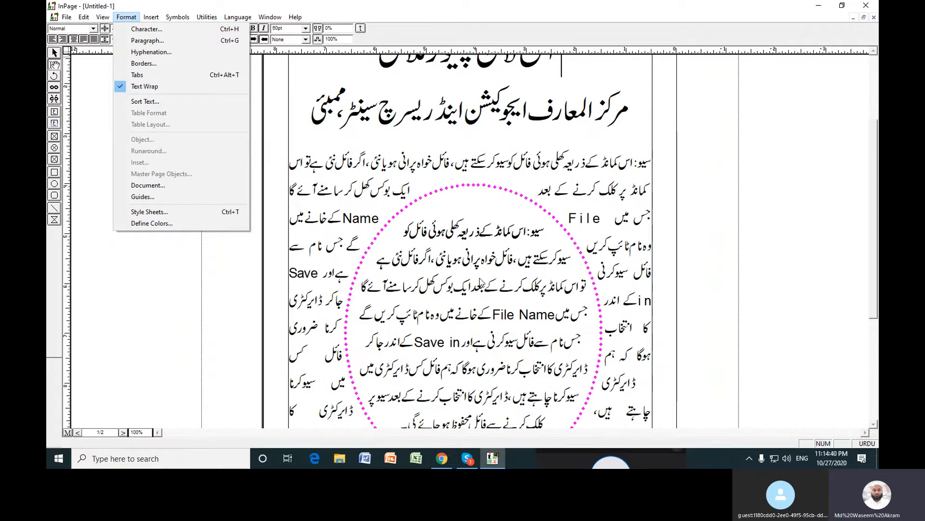
click(56, 55)
click(471, 255)
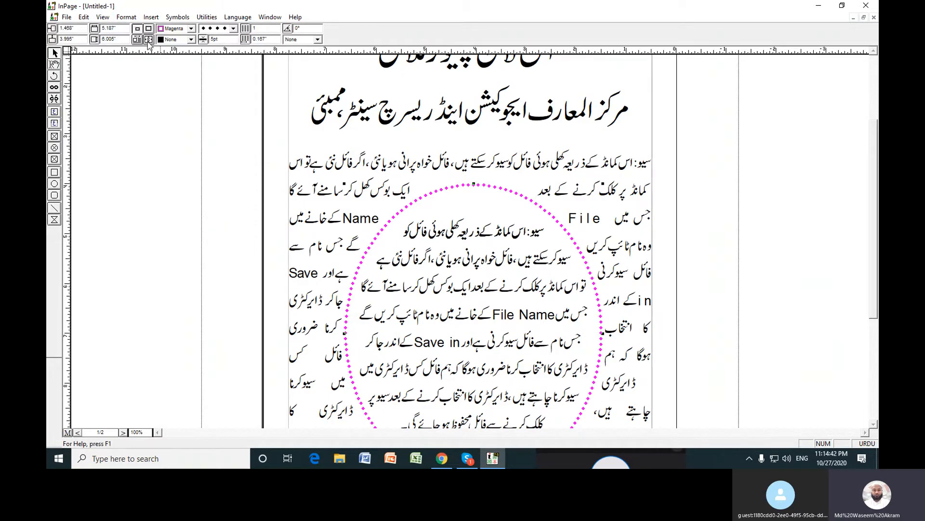
click(129, 18)
click(142, 140)
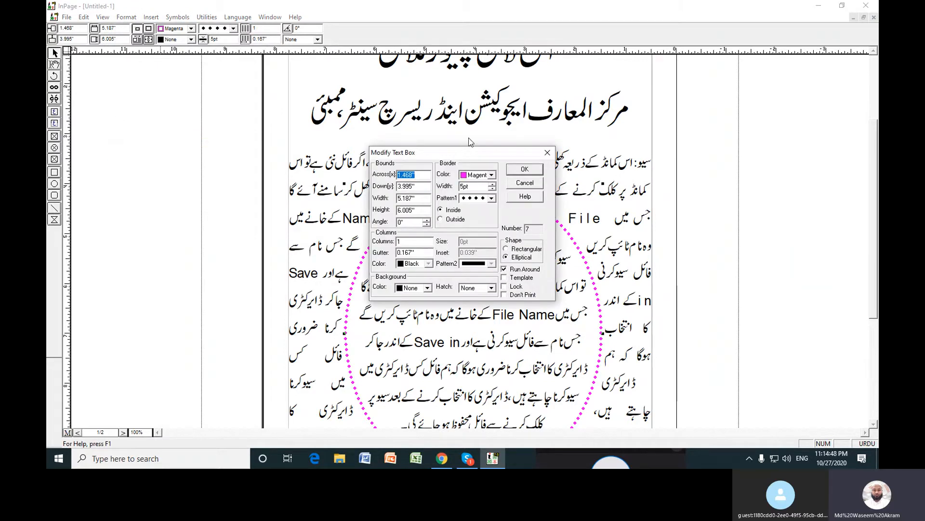
click(525, 183)
Delete all the Urdu body text that flows around the elliptical text box below the headings
click(56, 66)
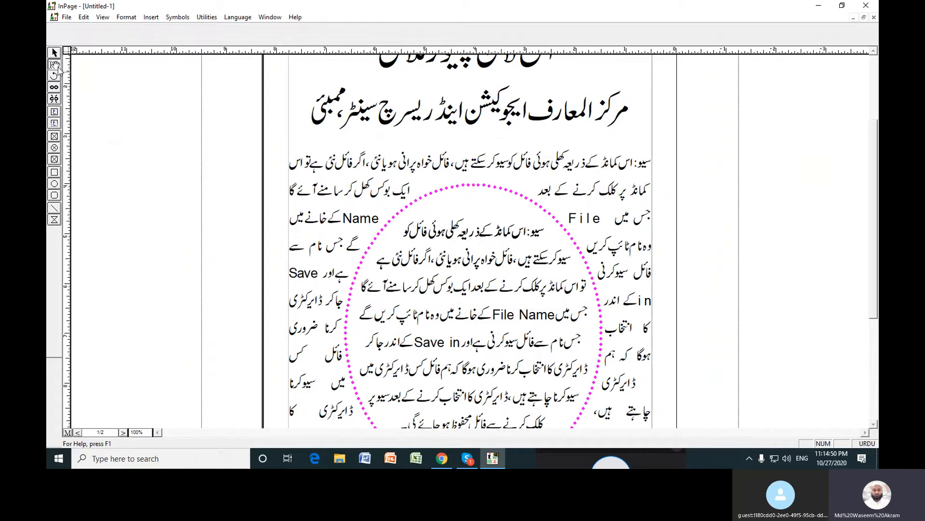
click(646, 145)
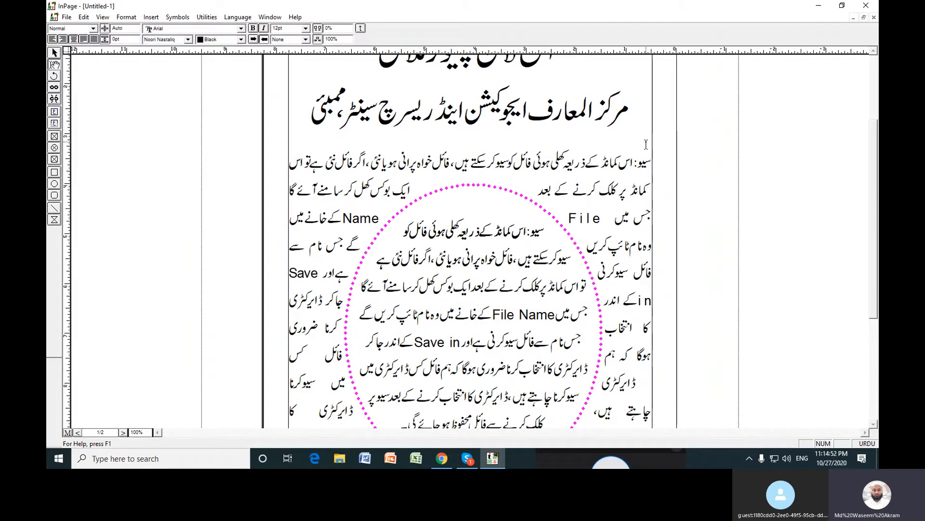
key(ctrl+a)
key(Delete)
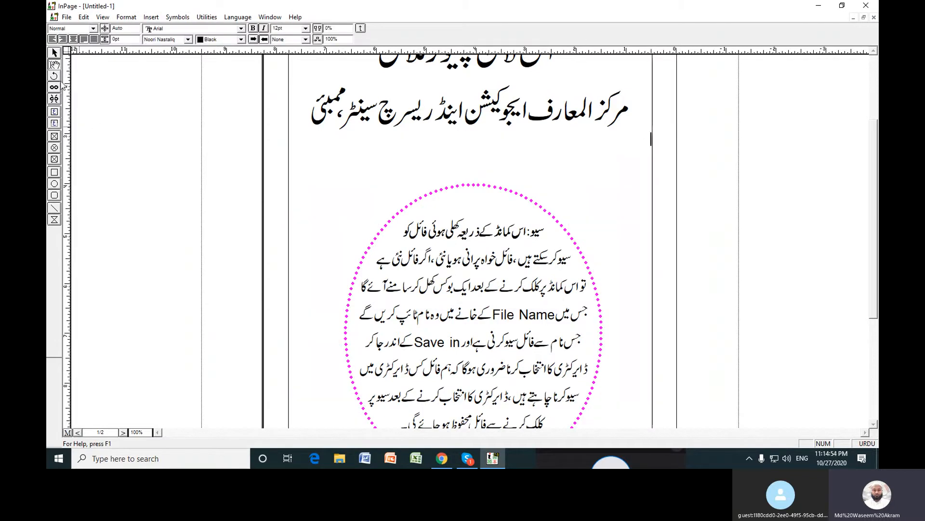
Turn on the Template option in the object properties of the elliptical text box
click(55, 52)
click(513, 229)
key(ctrl+0)
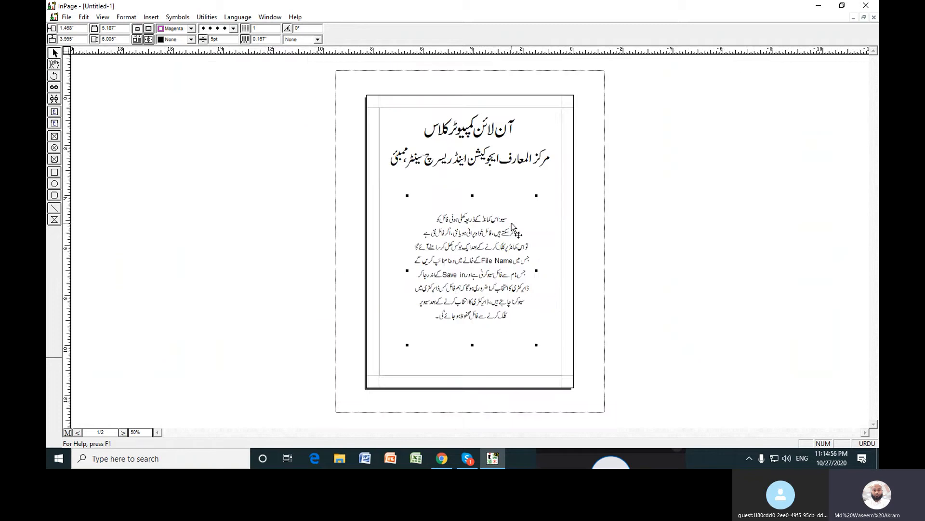
key(ctrl+1)
click(126, 16)
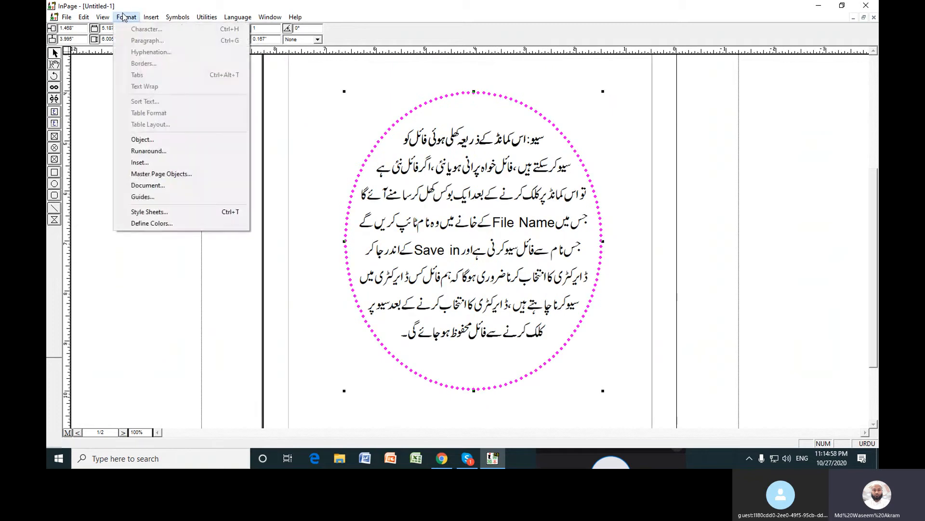
click(160, 142)
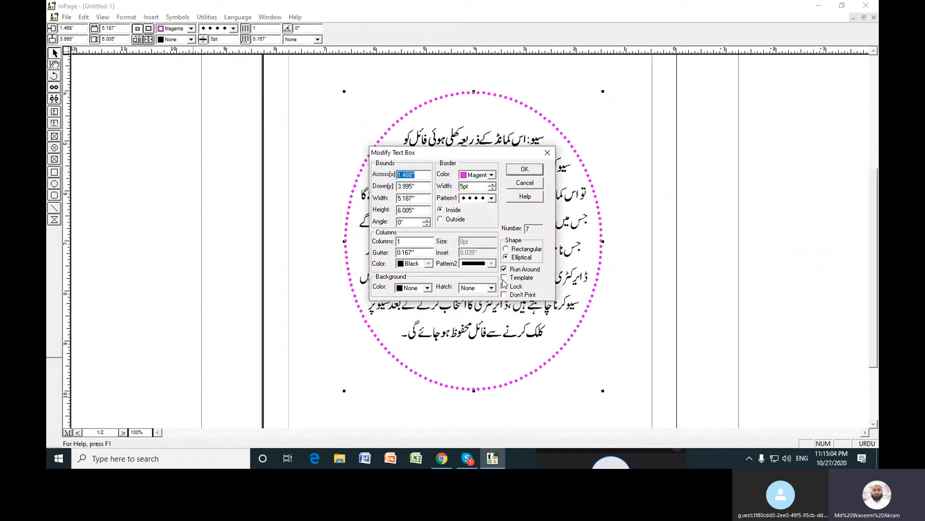
click(504, 278)
drag(504, 157, 183, 128)
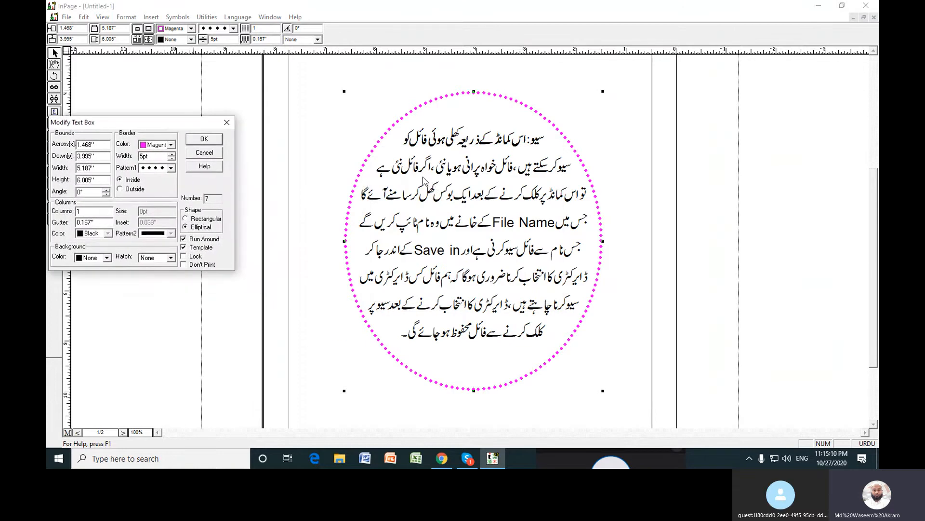
click(204, 140)
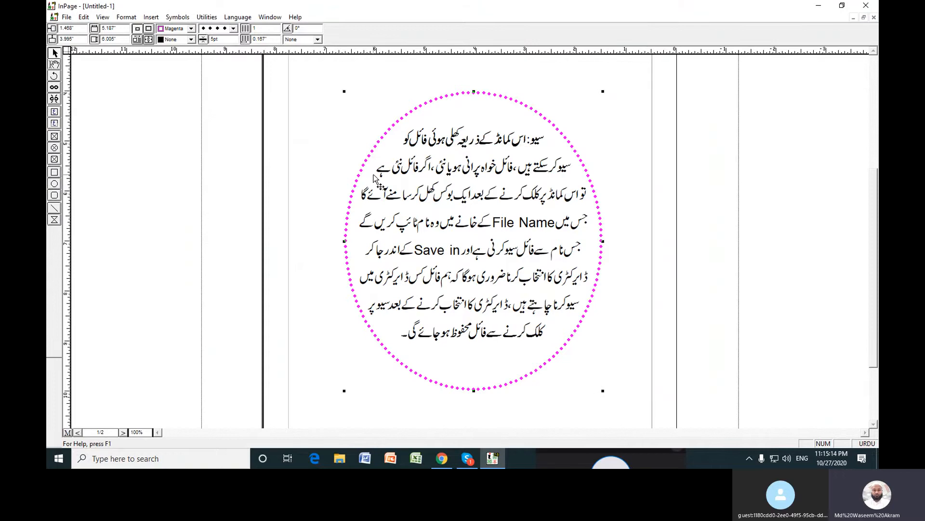
Move the template text box repeatedly to place overlapping copies on both sides of the original ellipse
drag(373, 175, 578, 235)
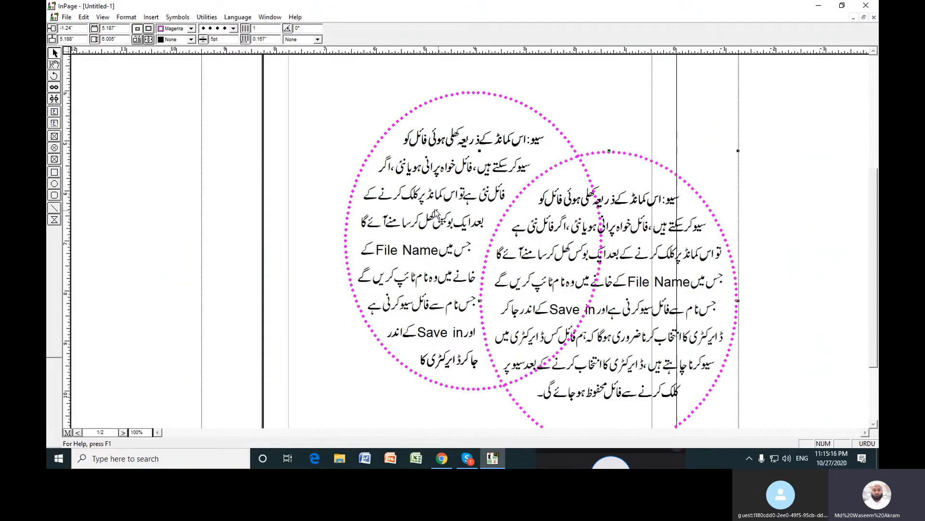
drag(435, 209, 587, 69)
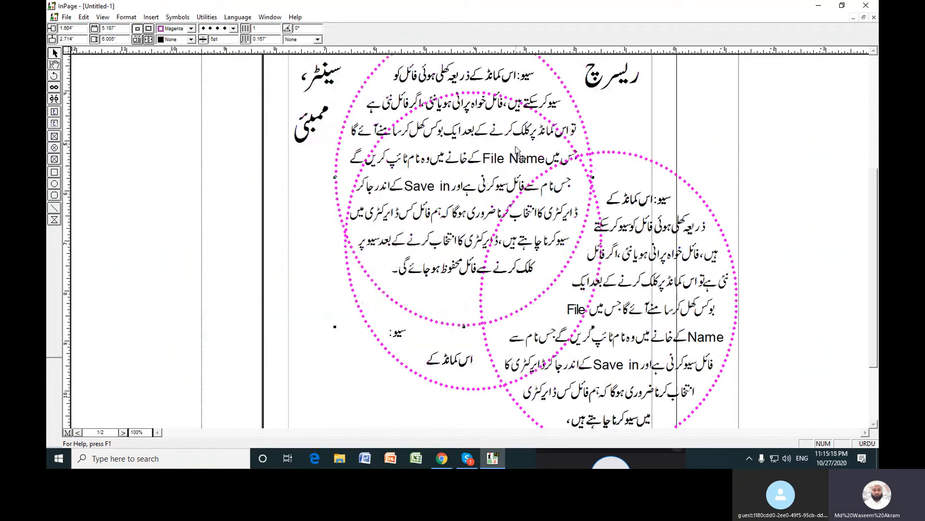
drag(448, 192, 315, 302)
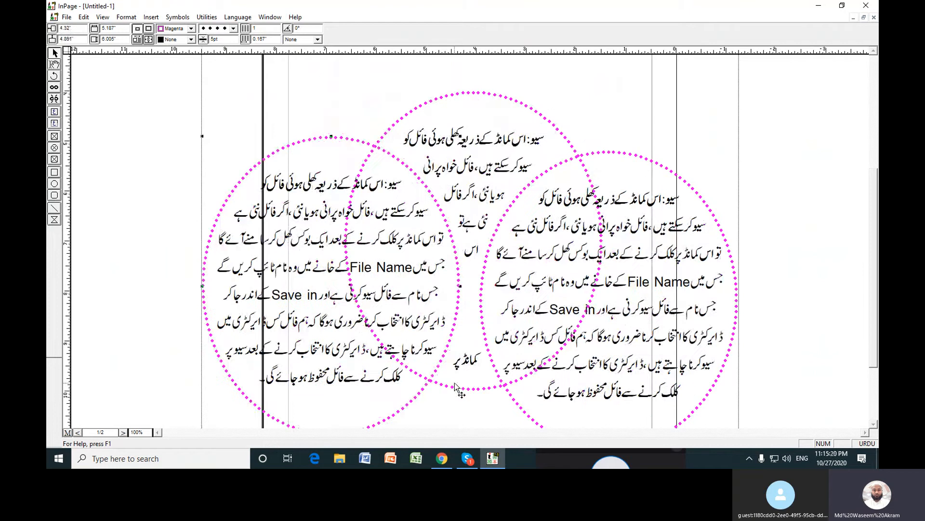
click(431, 107)
drag(655, 210, 656, 118)
click(407, 409)
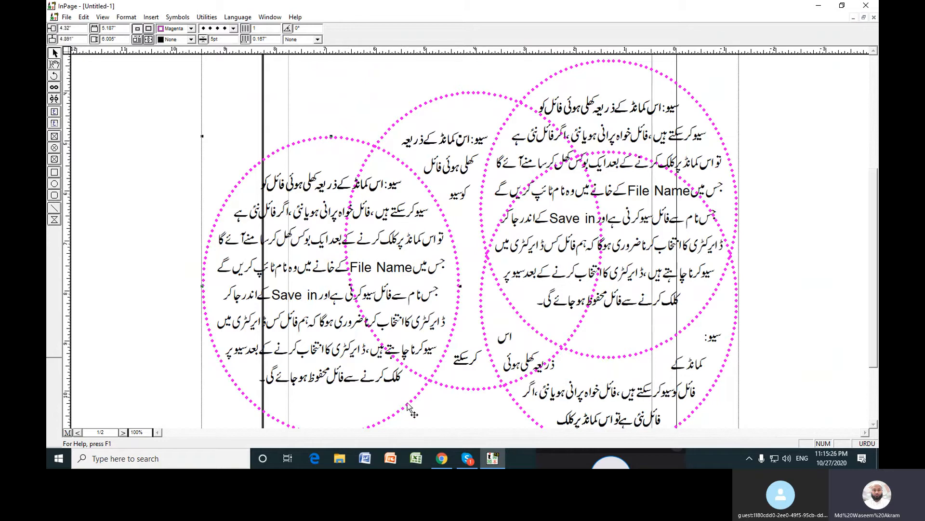
drag(396, 408, 364, 399)
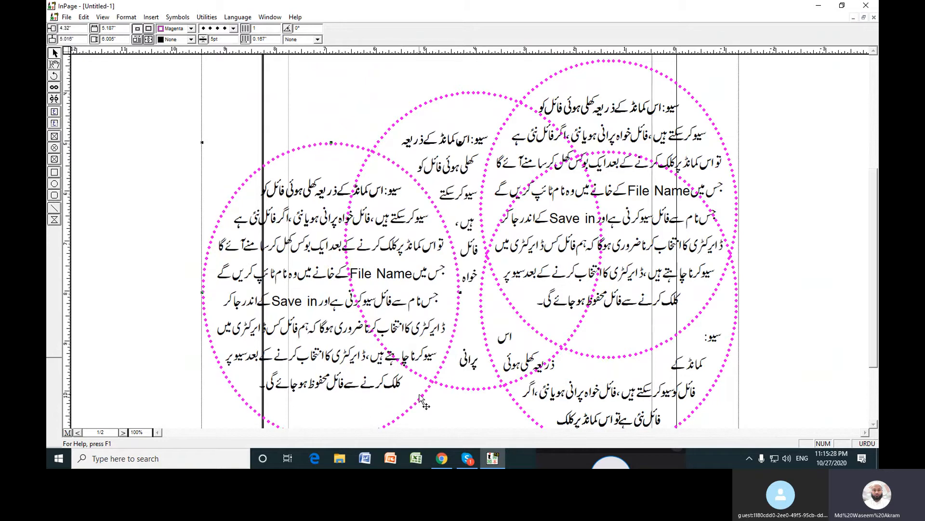
Delete the extra copies of the elliptical text box, keeping only the original in the middle of the page
key(Delete)
click(606, 89)
key(Delete)
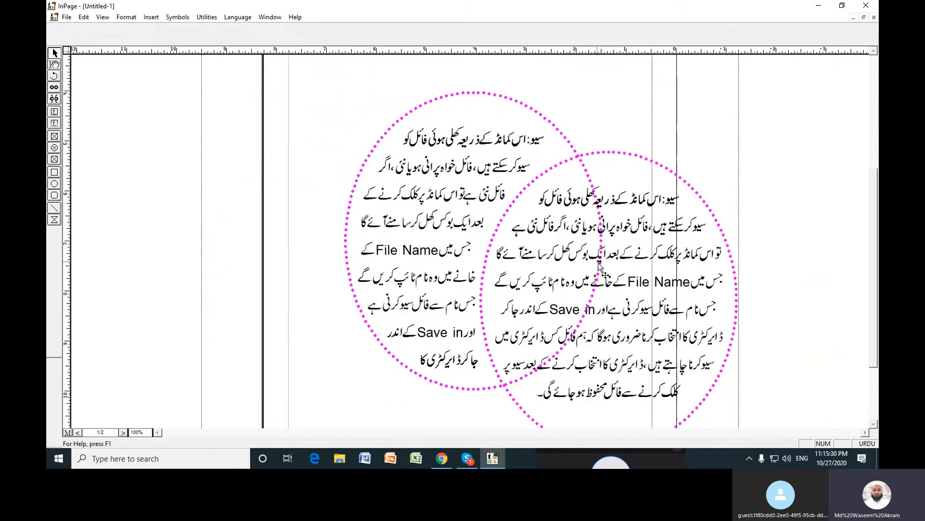
click(597, 262)
key(Delete)
Turn off the Template option for the remaining elliptical text box and lock it
click(553, 262)
click(126, 17)
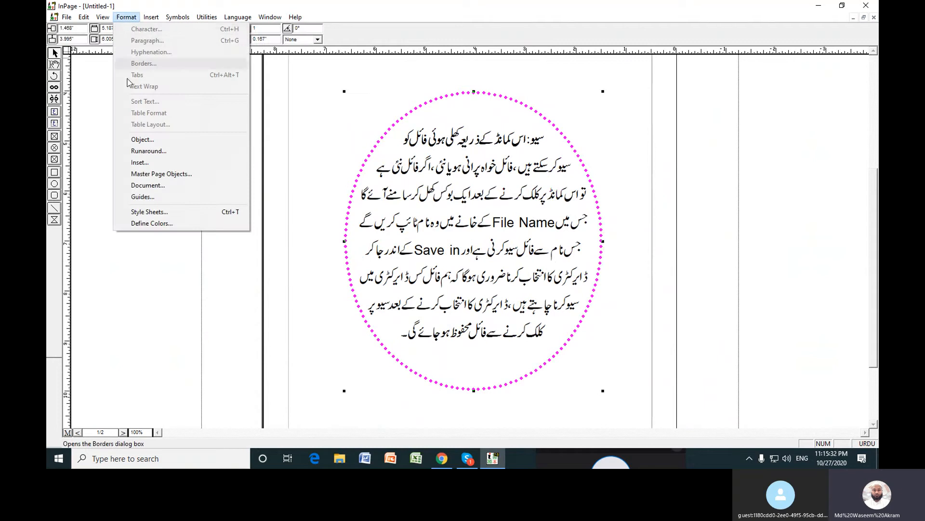
click(146, 141)
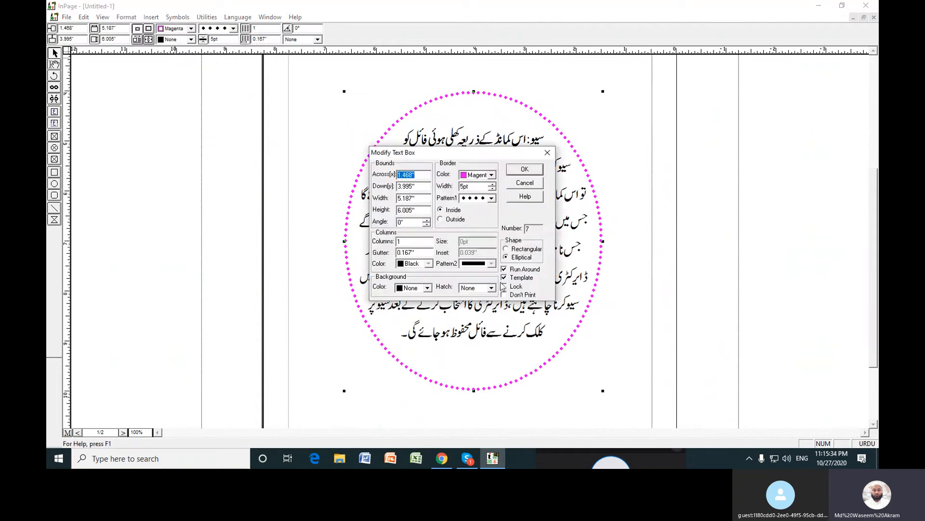
click(504, 278)
click(526, 170)
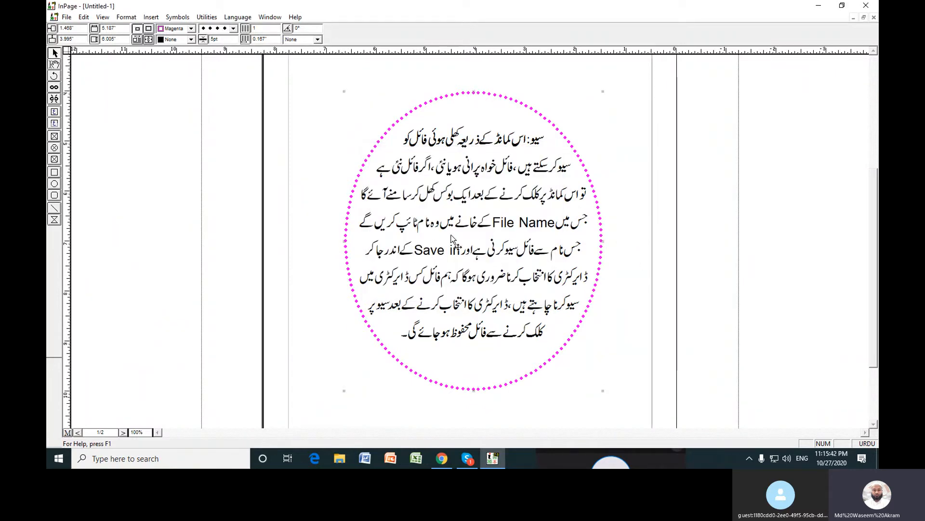
Unlock the elliptical text box in its object properties
click(127, 17)
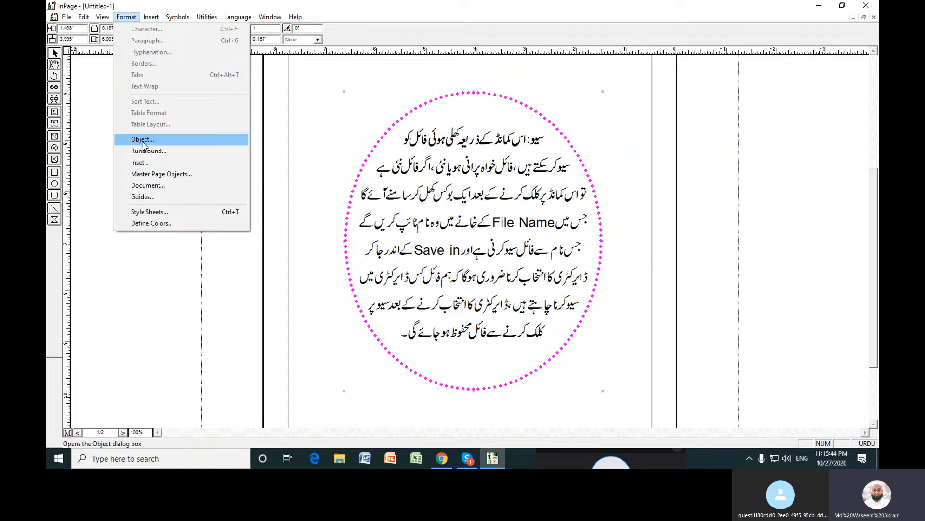
click(144, 140)
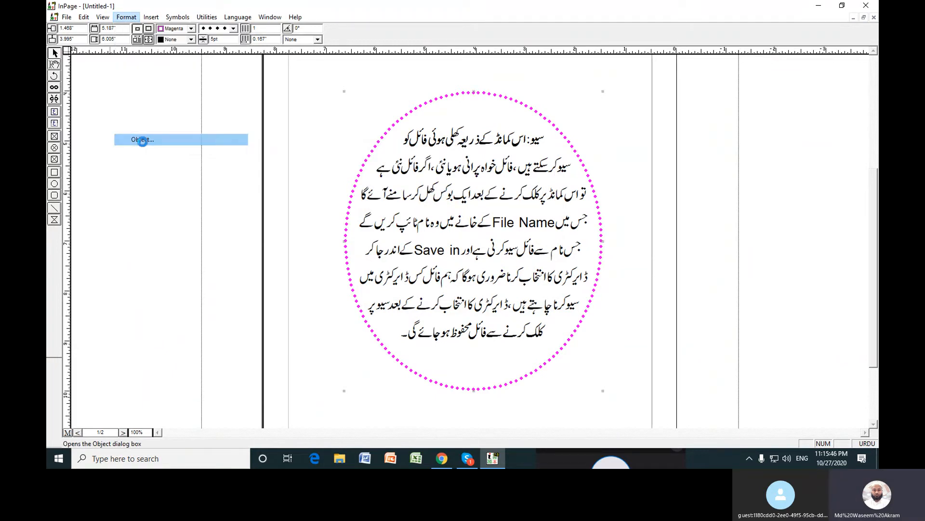
click(505, 287)
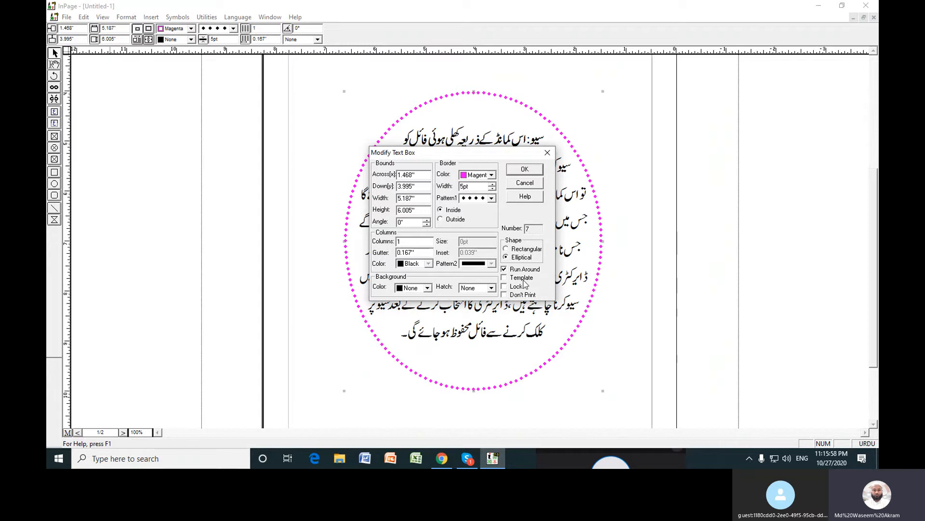
click(525, 169)
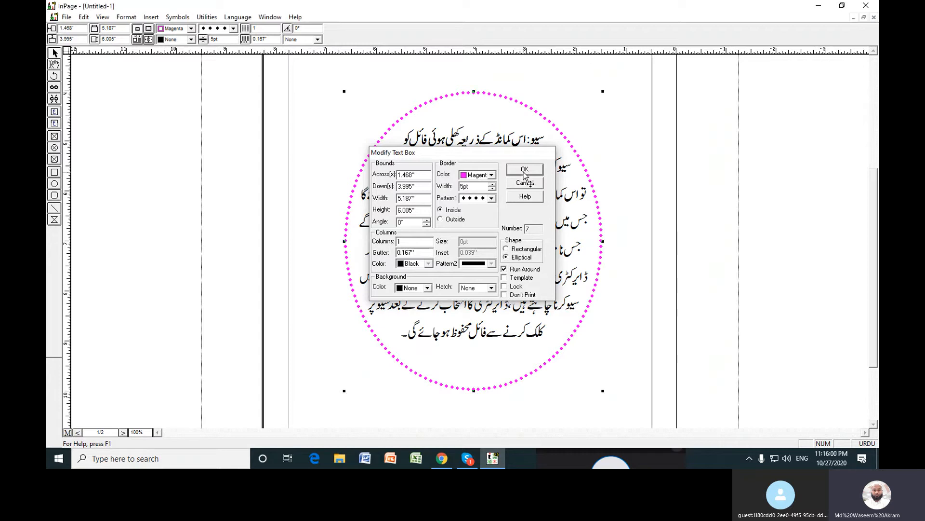
click(126, 17)
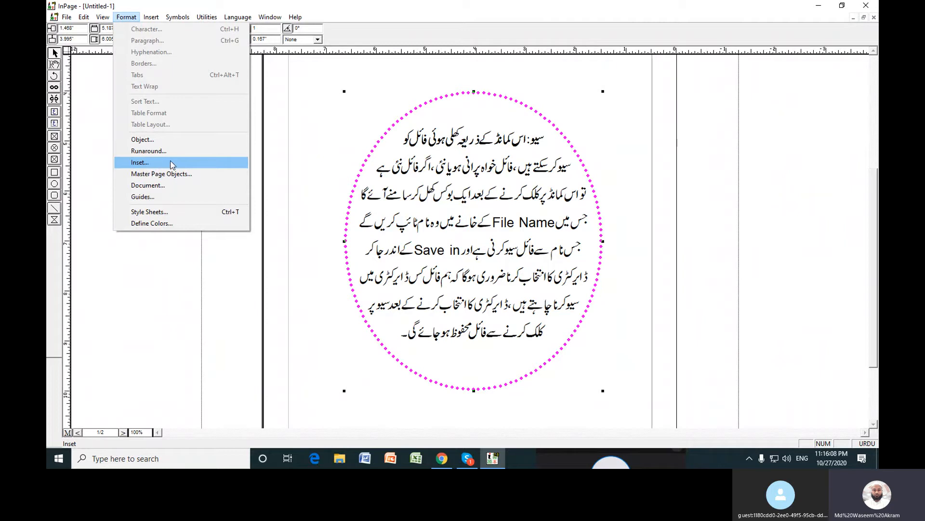
click(486, 177)
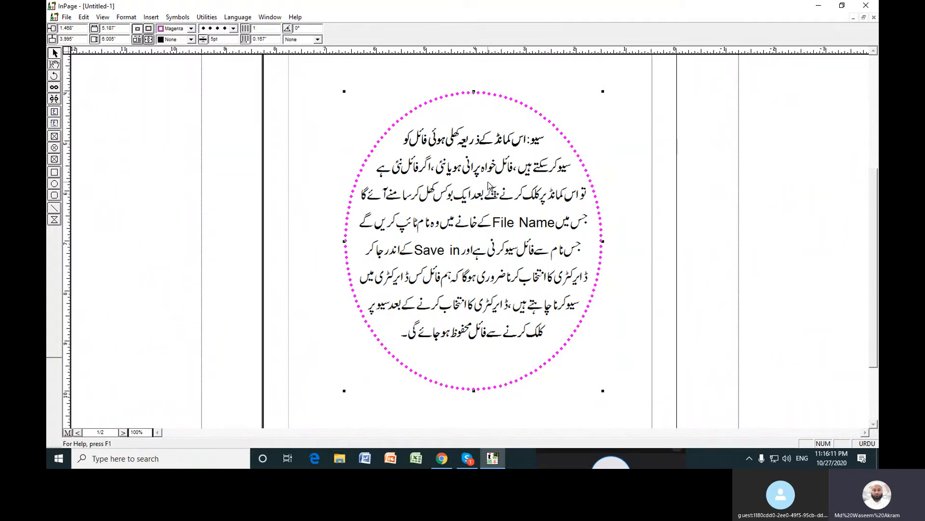
key(ctrl+2)
key(ctrl+1)
key(ctrl+5)
Draw a rectangle about 2.5" wide and 2" high over the left part of the elliptical text box and fill it yellow
key(ctrl+2)
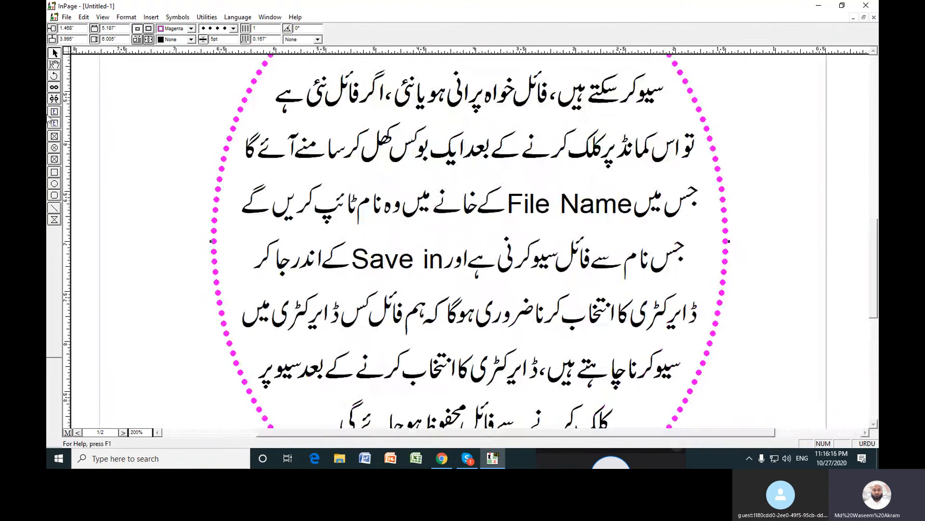
click(54, 172)
mouse_move(175, 150)
mouse_down()
mouse_move(262, 152)
mouse_move(386, 349)
mouse_move(426, 348)
mouse_up()
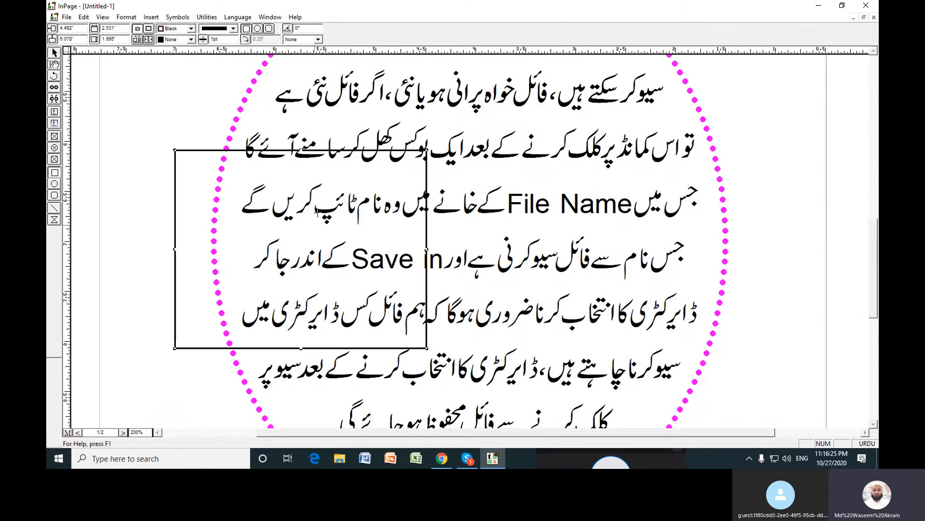
click(191, 40)
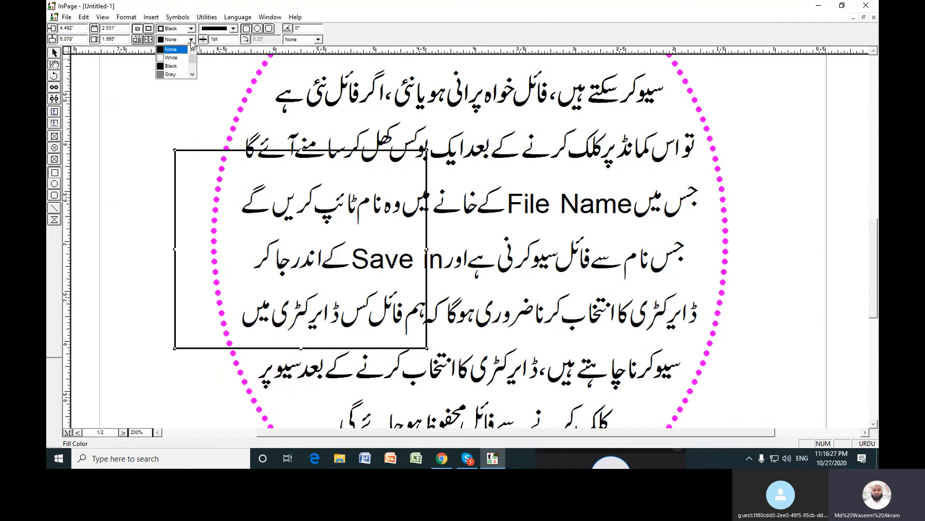
click(192, 75)
click(192, 74)
click(192, 74)
click(172, 67)
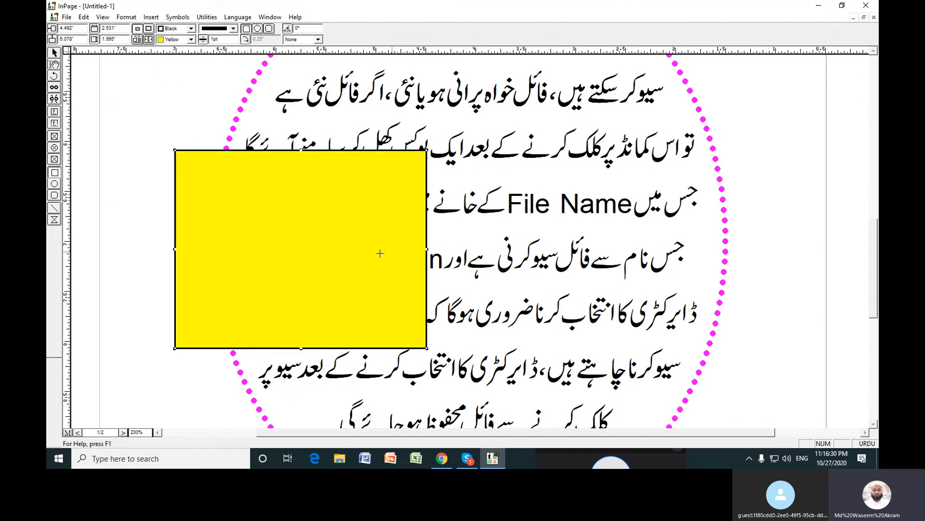
Set the rectangle's inset to 1" on all four sides
click(126, 17)
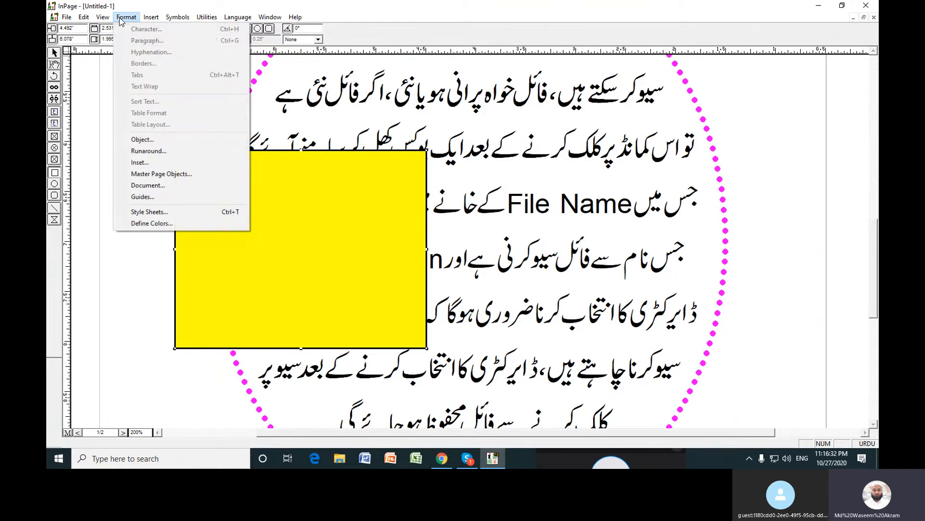
click(140, 162)
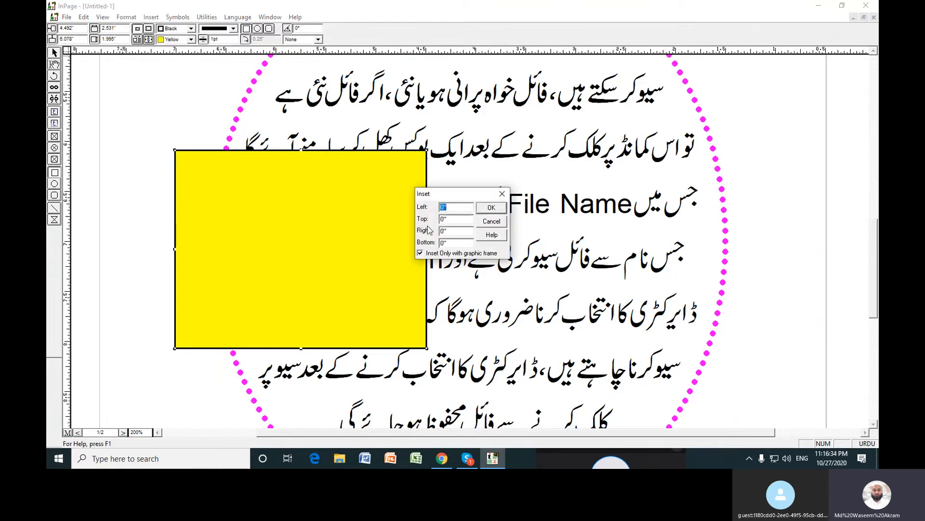
click(446, 211)
text(1)
click(502, 193)
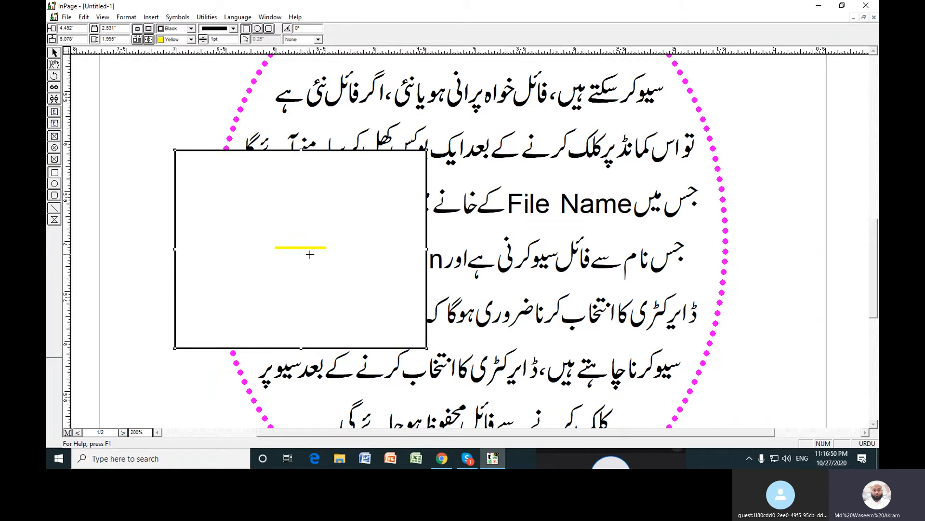
Set the yellow rectangle's inset to .1" on its sides
key(ctrl+1)
key(ctrl+2)
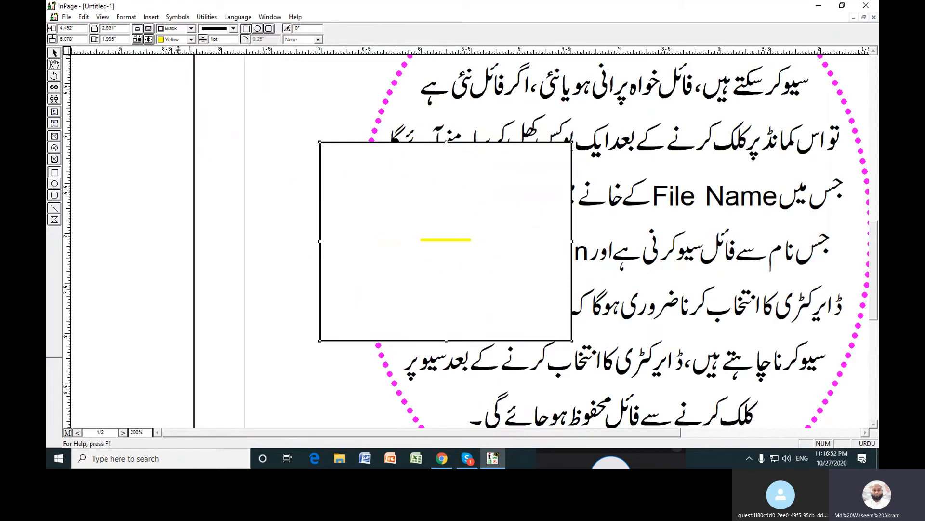
click(126, 17)
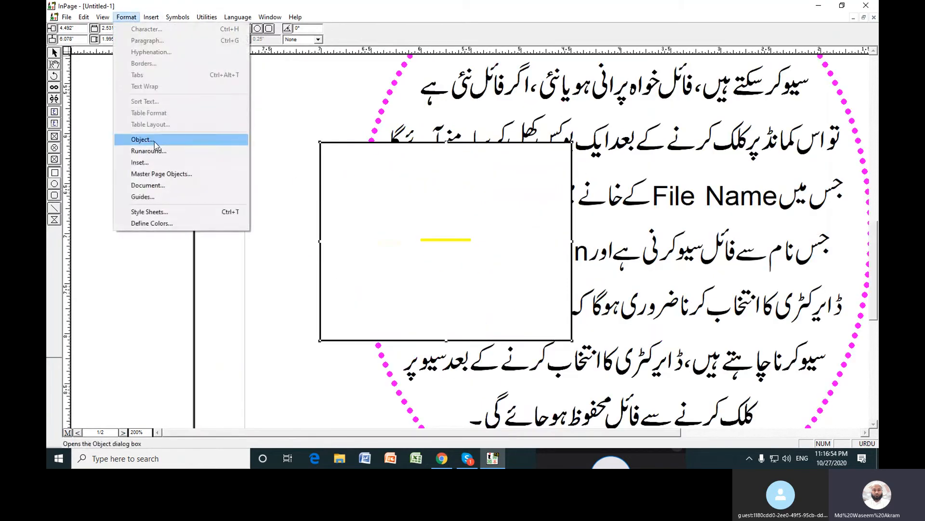
click(140, 162)
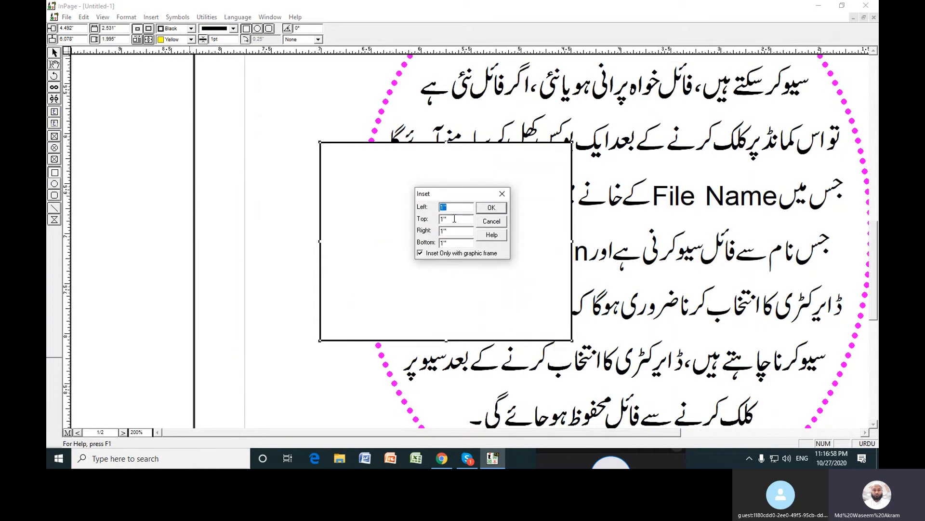
text(.)
key(Tab)
text(.1)
key(Tab)
text(.)
click(491, 206)
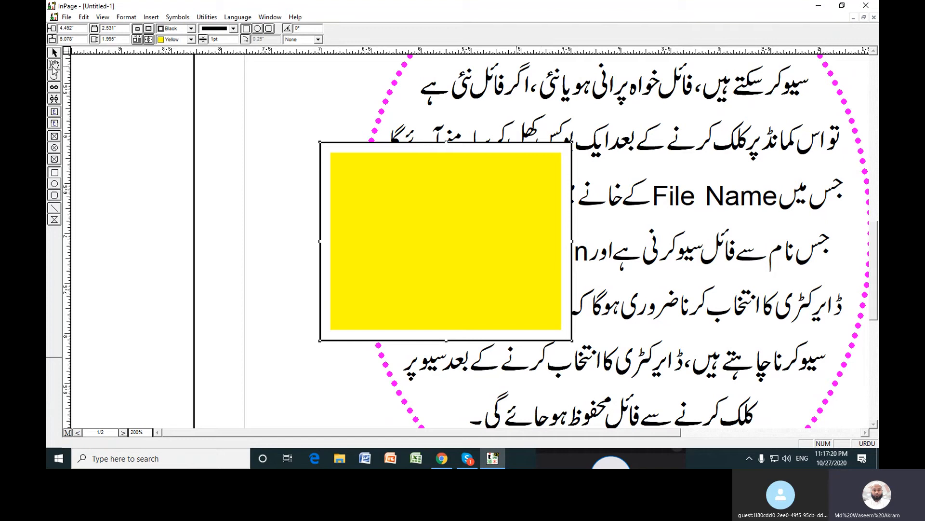
Move the yellow rectangle over the page's heading and enlarge it to about 6.84" wide and 2.39" high to cover both heading lines
click(53, 52)
key(ctrl+1)
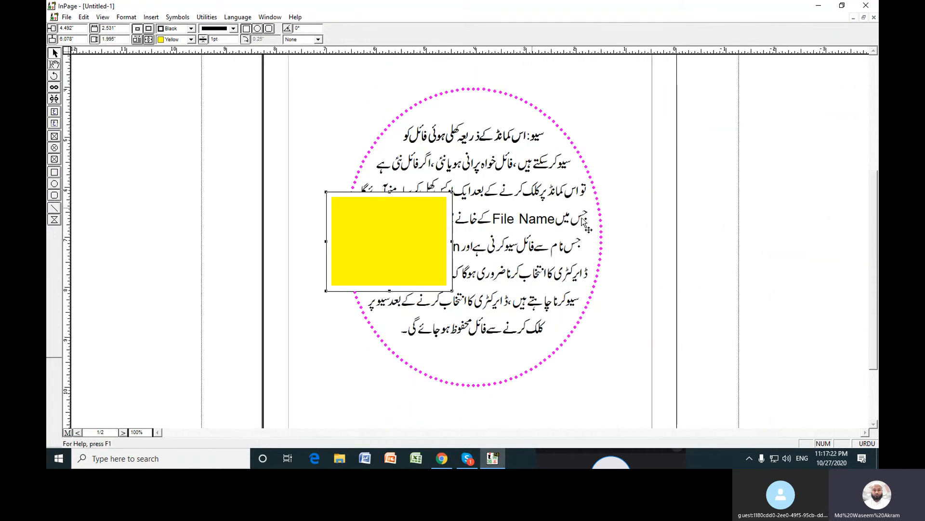
scroll(874, 179, up, 3)
drag(386, 348, 354, 96)
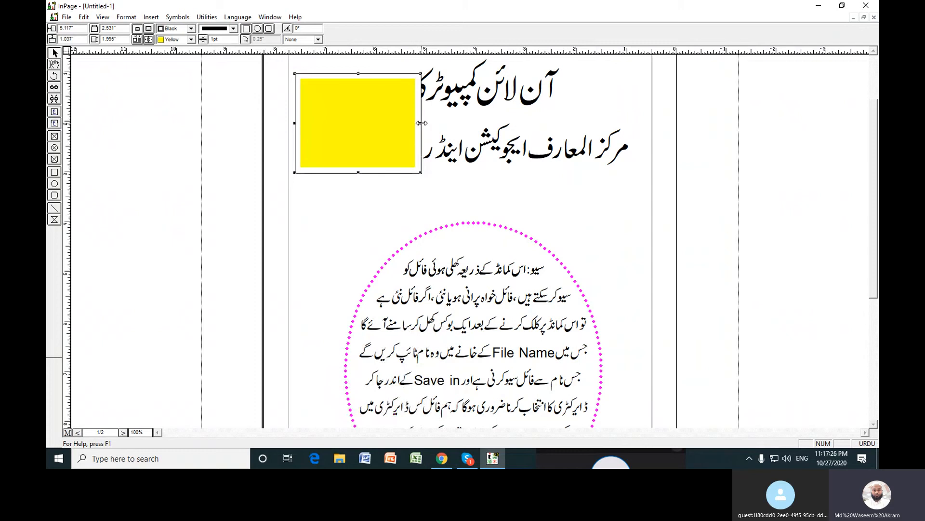
drag(422, 123, 636, 123)
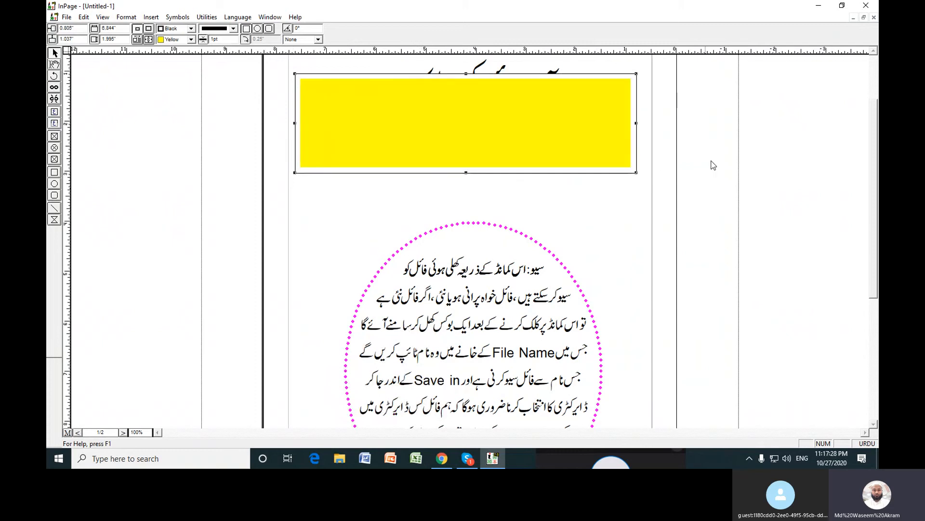
scroll(682, 166, up, 3)
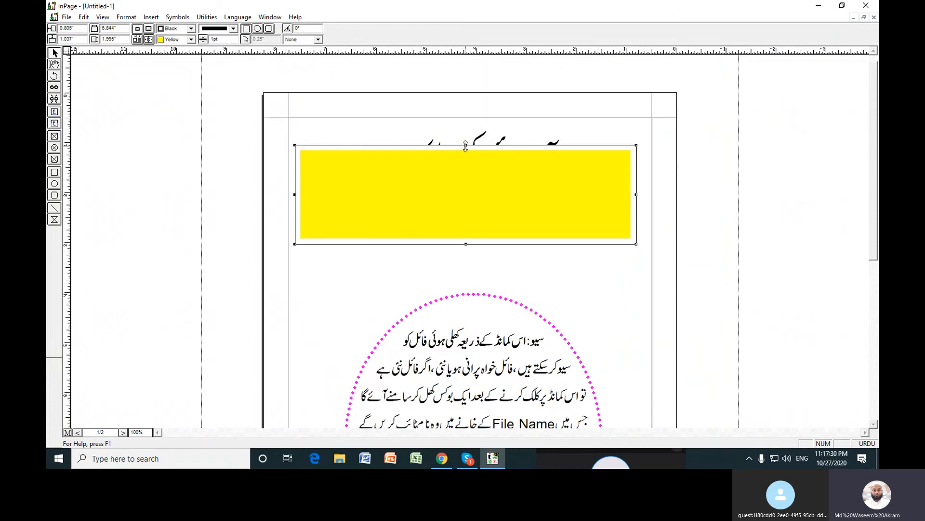
drag(465, 146, 466, 125)
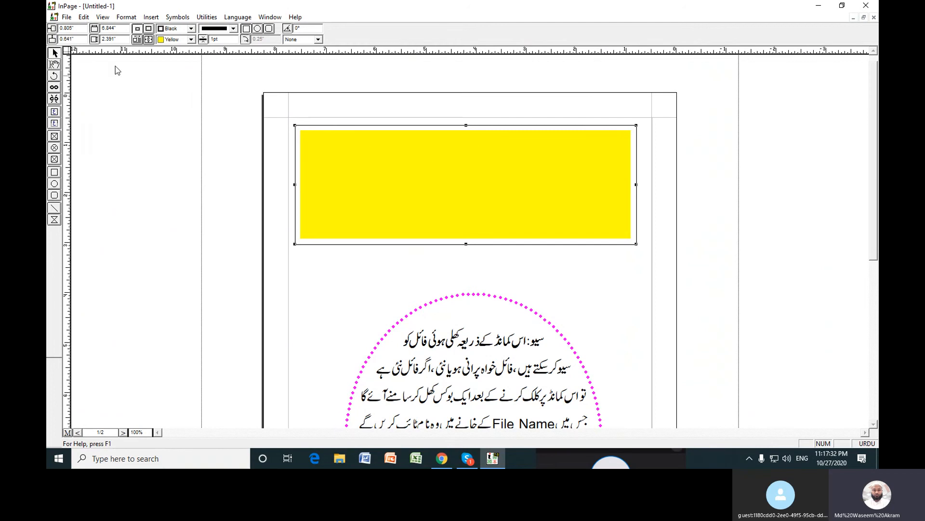
Send the yellow rectangle behind the heading text and nudge it right to a horizontal position of 0.645"
click(83, 18)
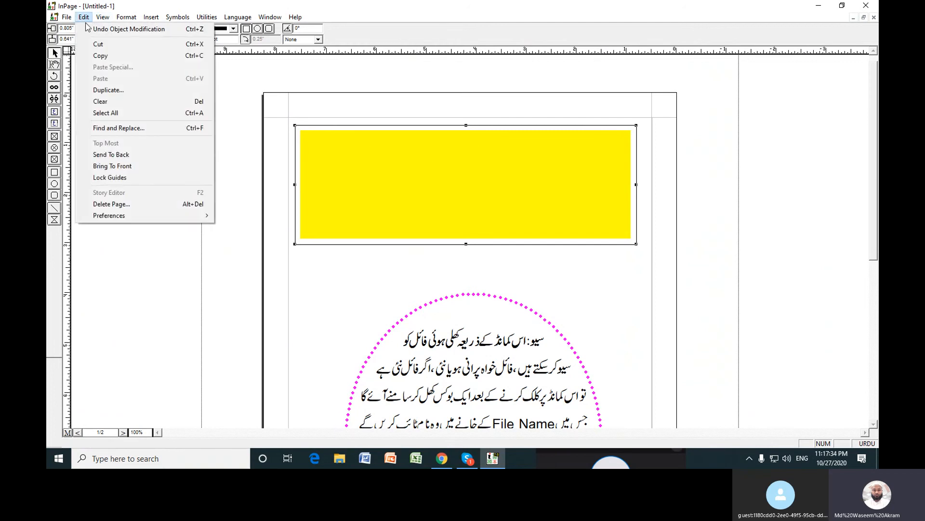
click(111, 154)
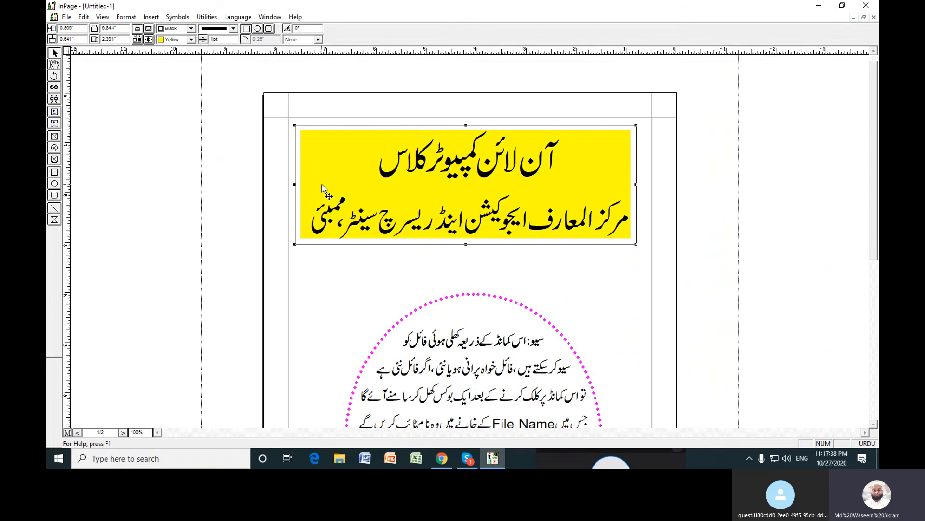
key(Right)
key(Right)
key(Right)
key(Right)
key(Right)
key(Right)
key(Right)
key(Right)
key(Right)
key(Right)
key(Right)
key(Right)
key(Right)
key(Right)
key(Right)
key(Right)
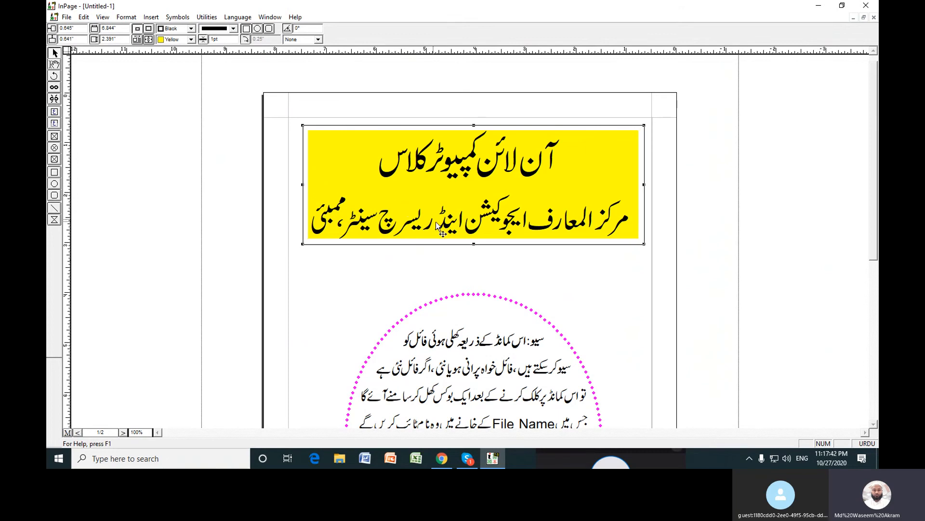
Reposition the elliptical text box just below the yellow heading rectangle, at about 1.32" horizontally and 3.25" vertically
key(ctrl+5)
click(453, 237)
drag(467, 250, 471, 227)
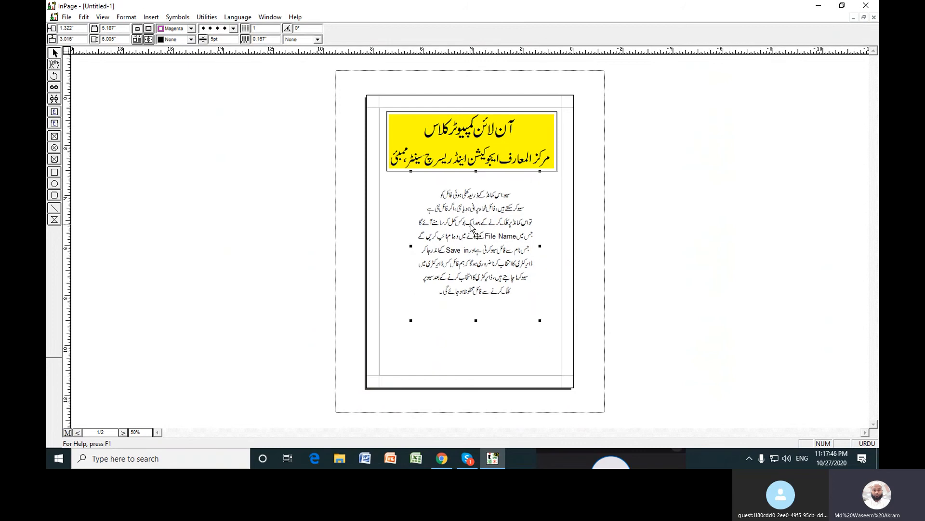
key(ctrl+1)
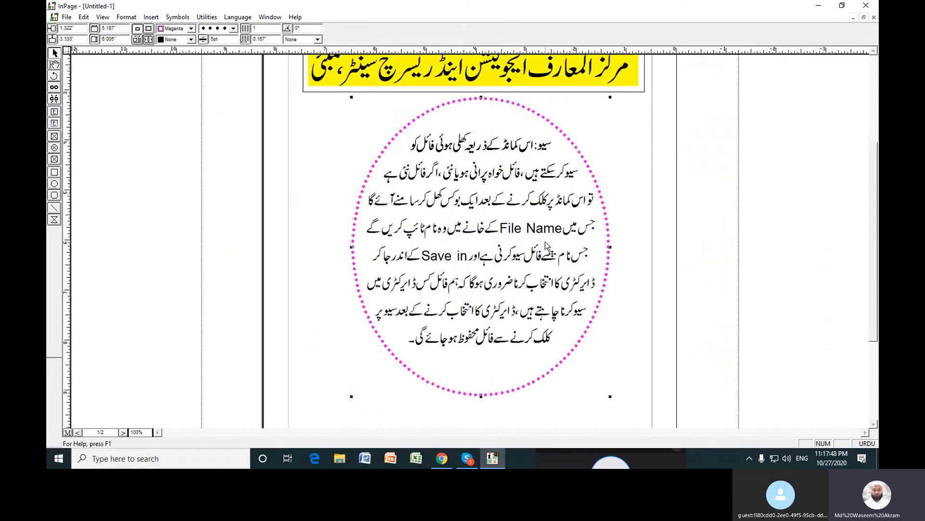
drag(545, 241, 545, 239)
key(ctrl+2)
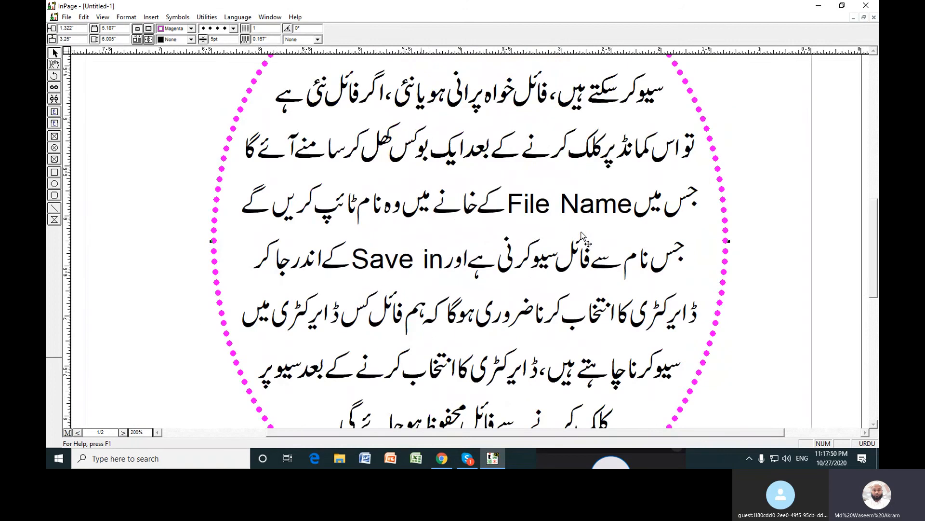
key(ctrl+5)
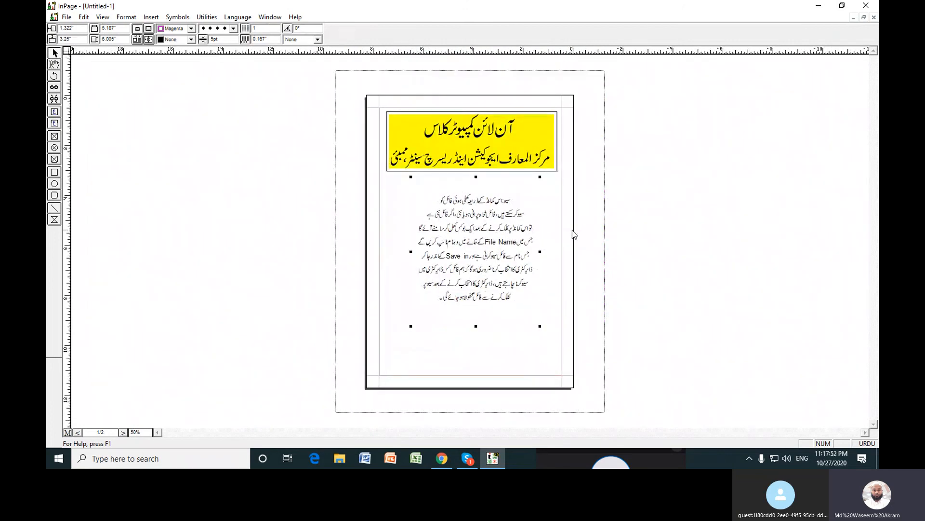
key(ctrl+1)
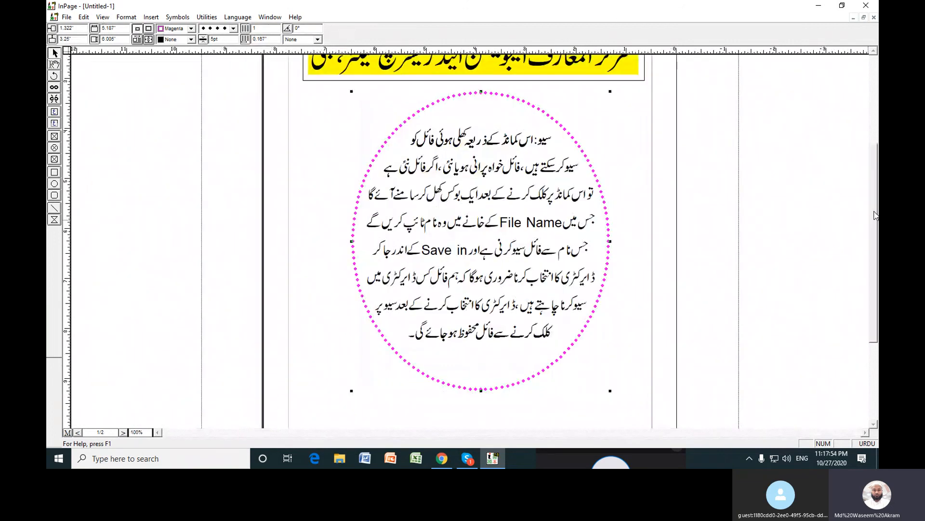
drag(876, 215, 875, 188)
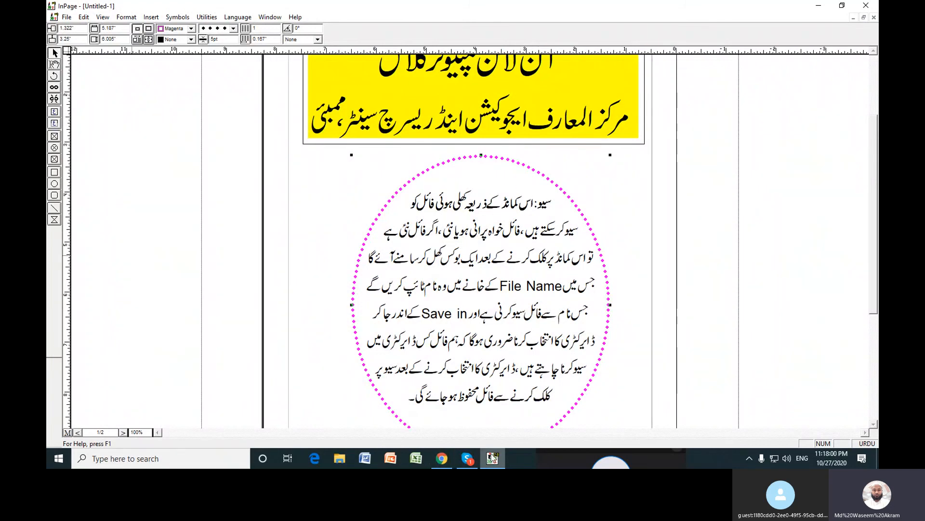
mouse_move(493, 458)
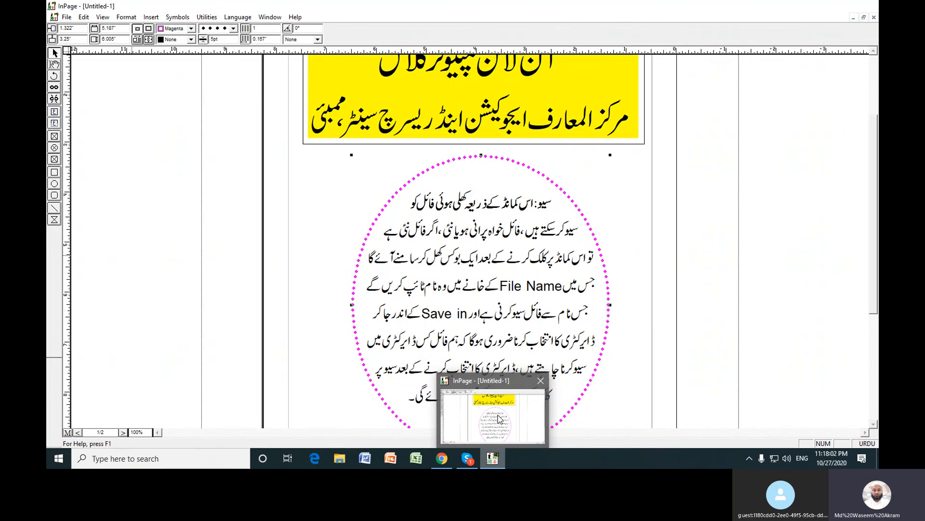